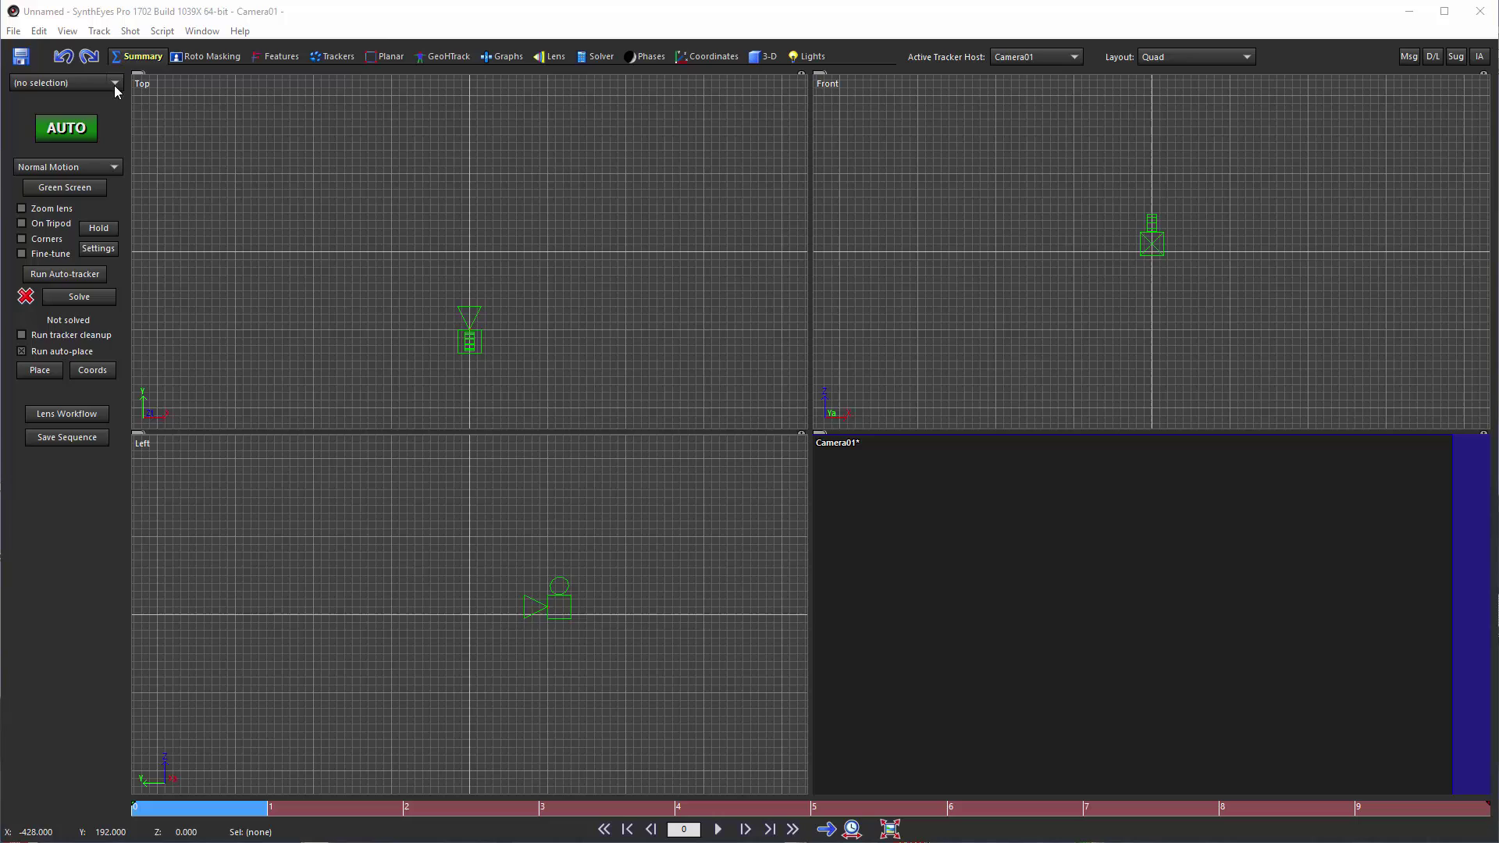
- Create a new shot from the 324-frame ul_0802.jpg 360 sequence with the default shot settings
click(13, 32)
click(38, 49)
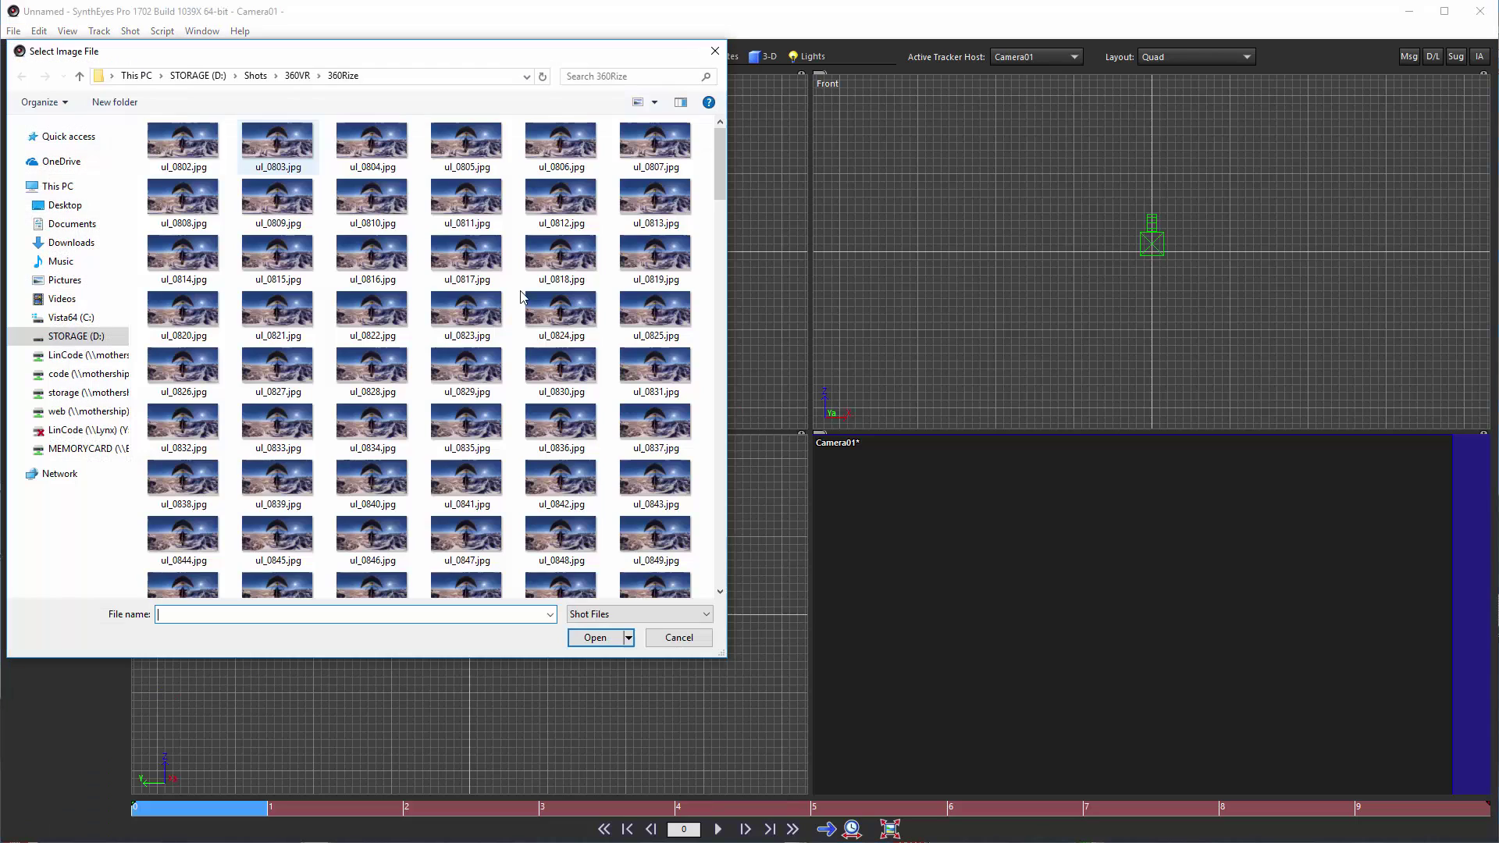
double_click(195, 136)
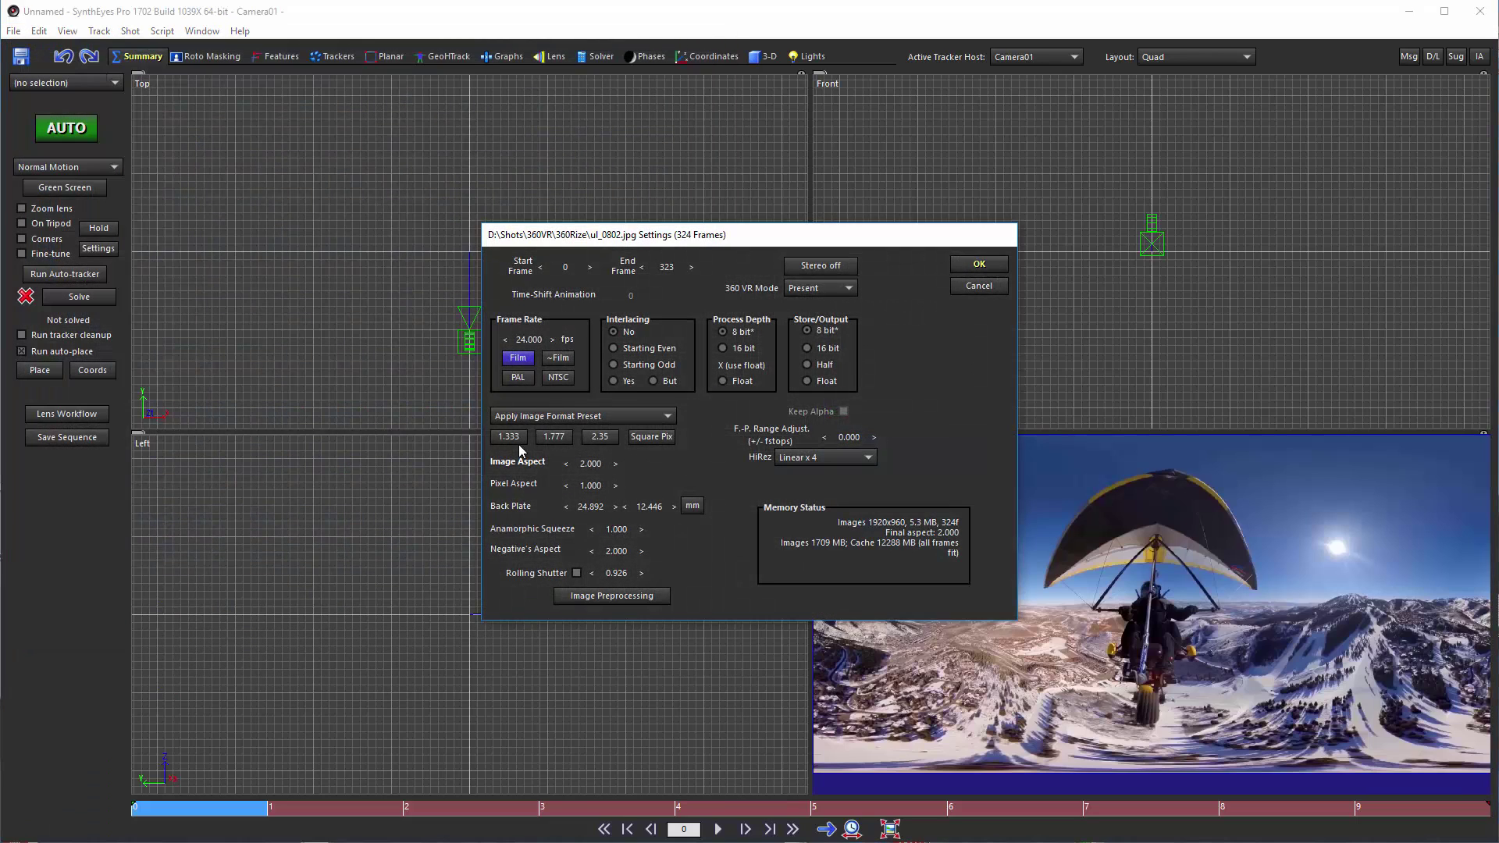
click(965, 269)
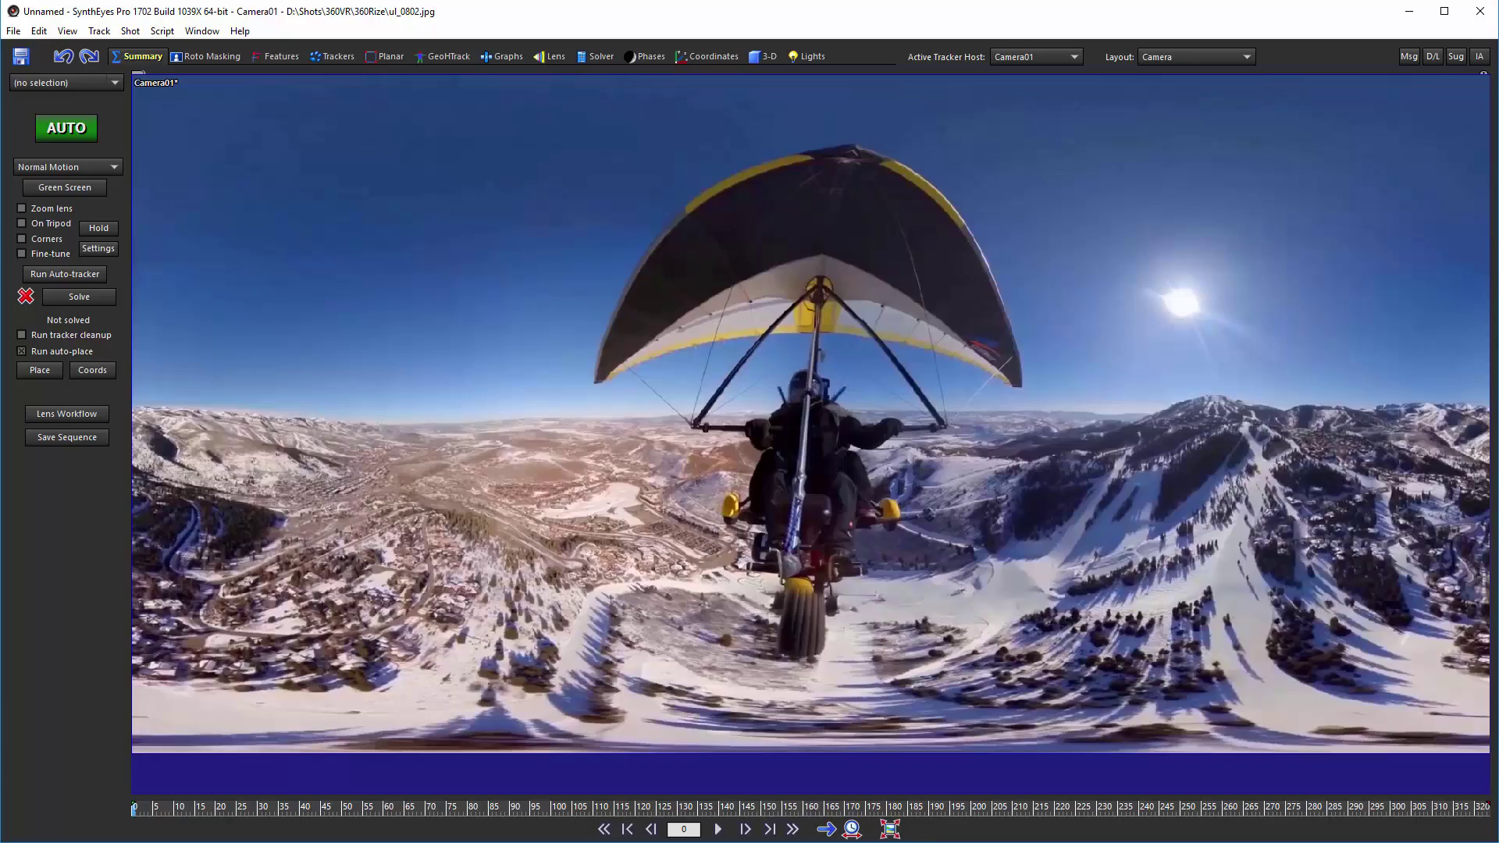
click(718, 830)
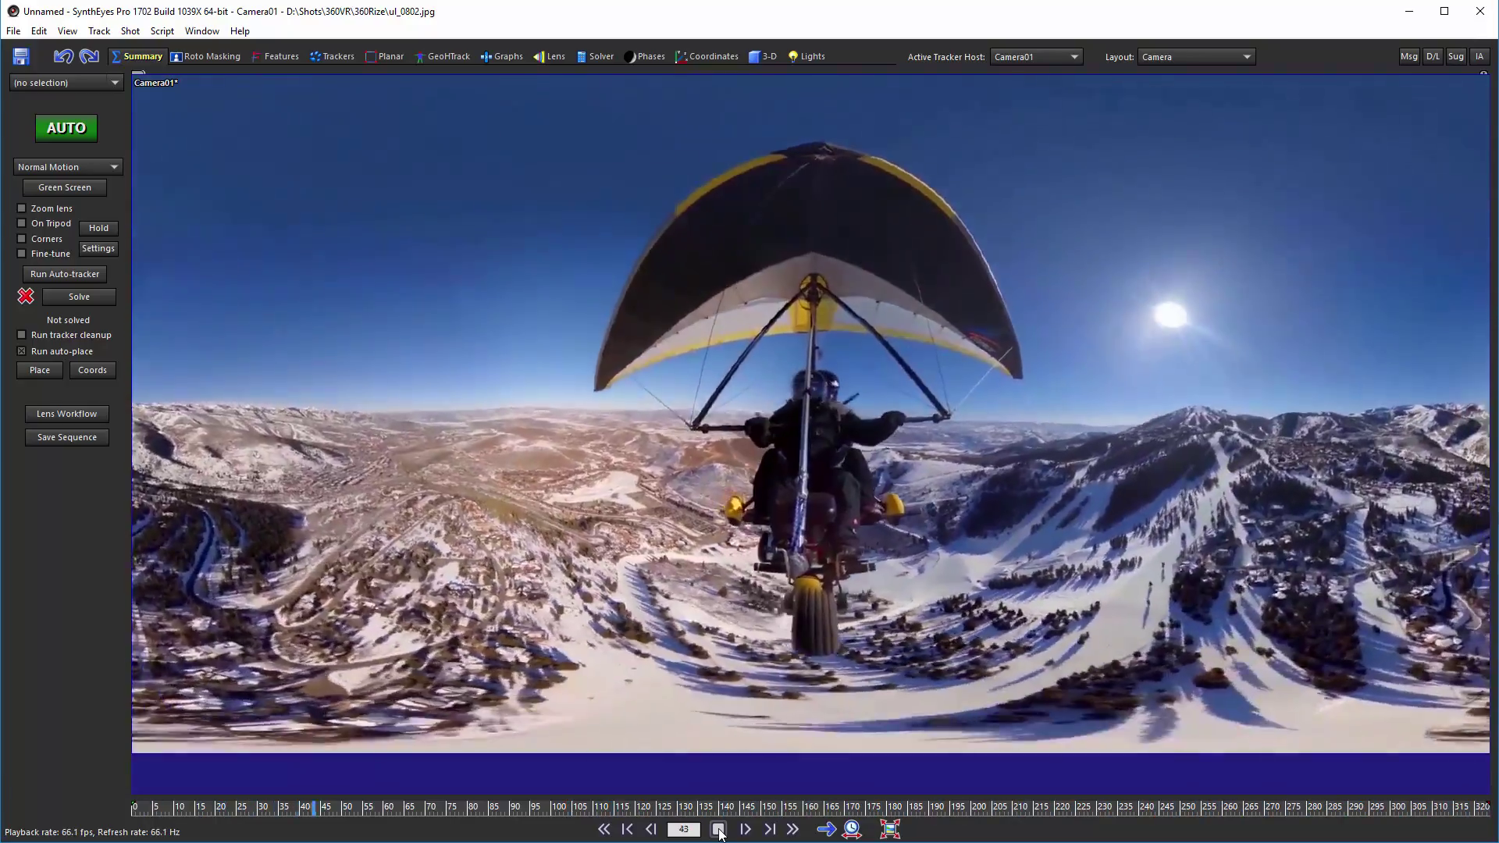
click(719, 830)
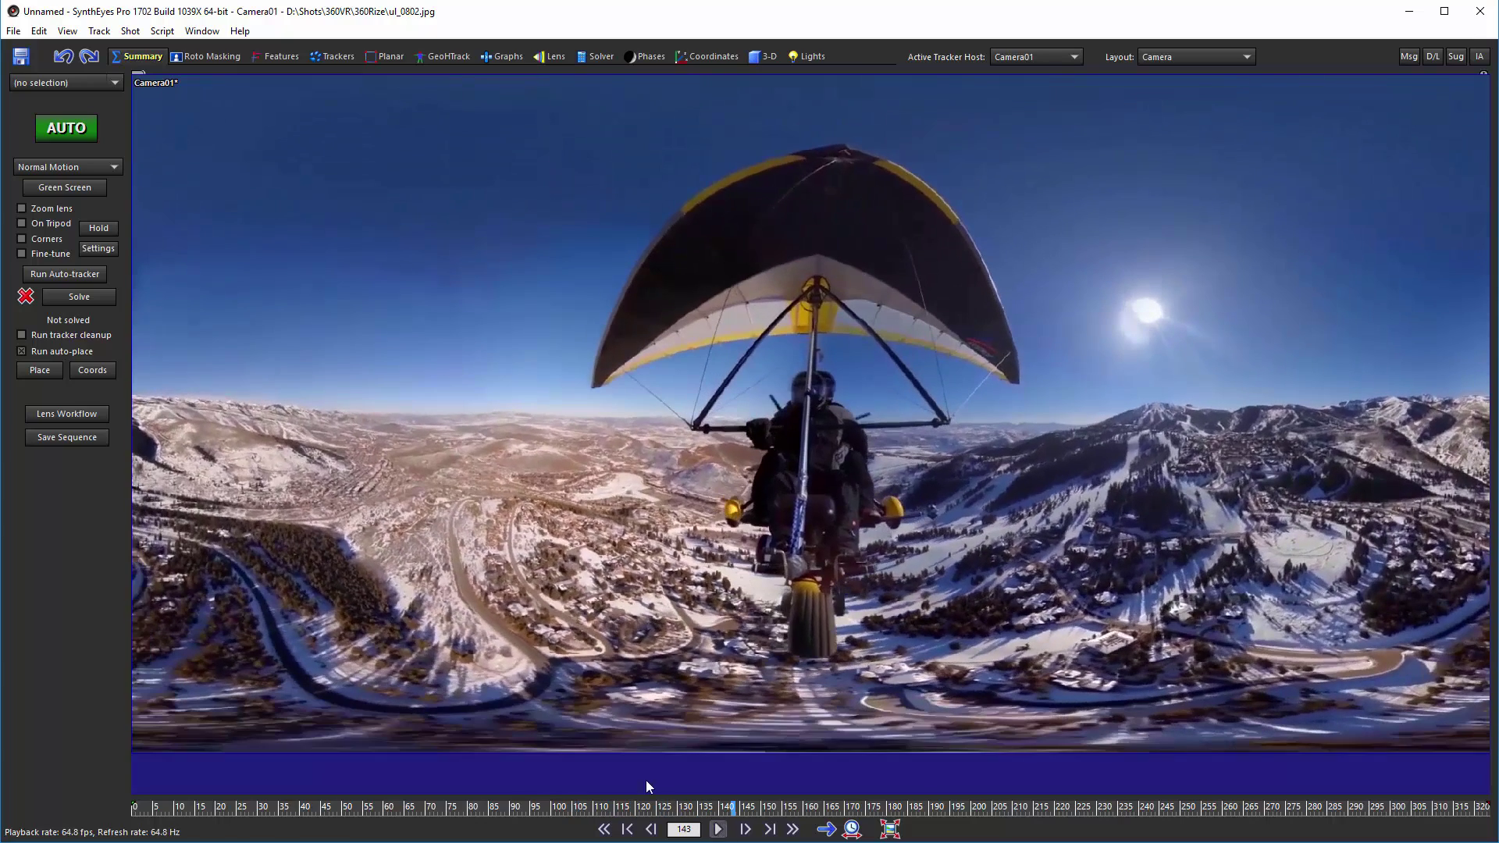
- On the first frame, draw a circular garbage matte around the glider and pilot
click(191, 59)
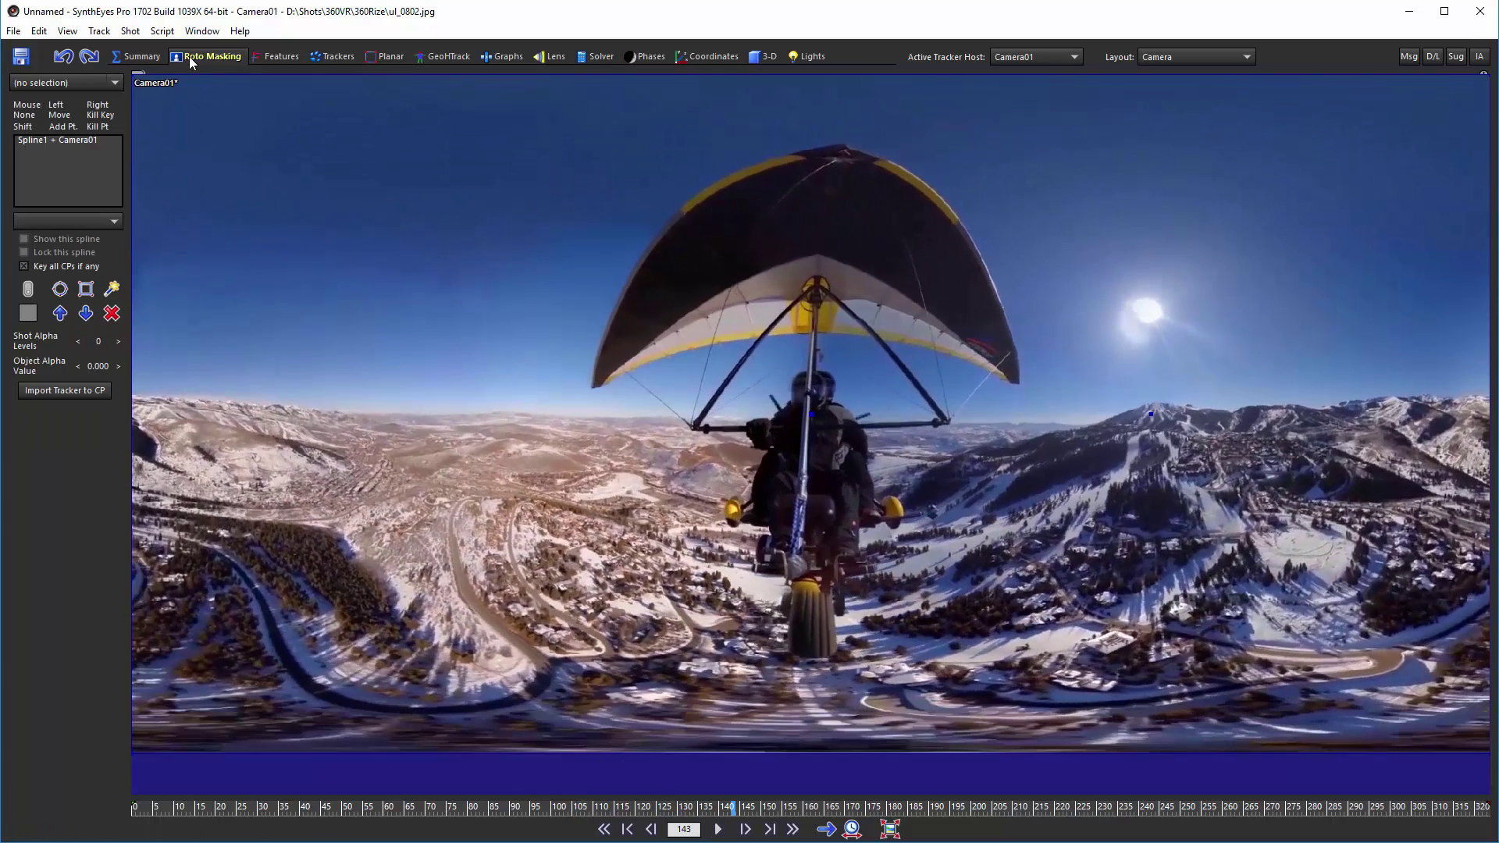
click(61, 289)
click(603, 829)
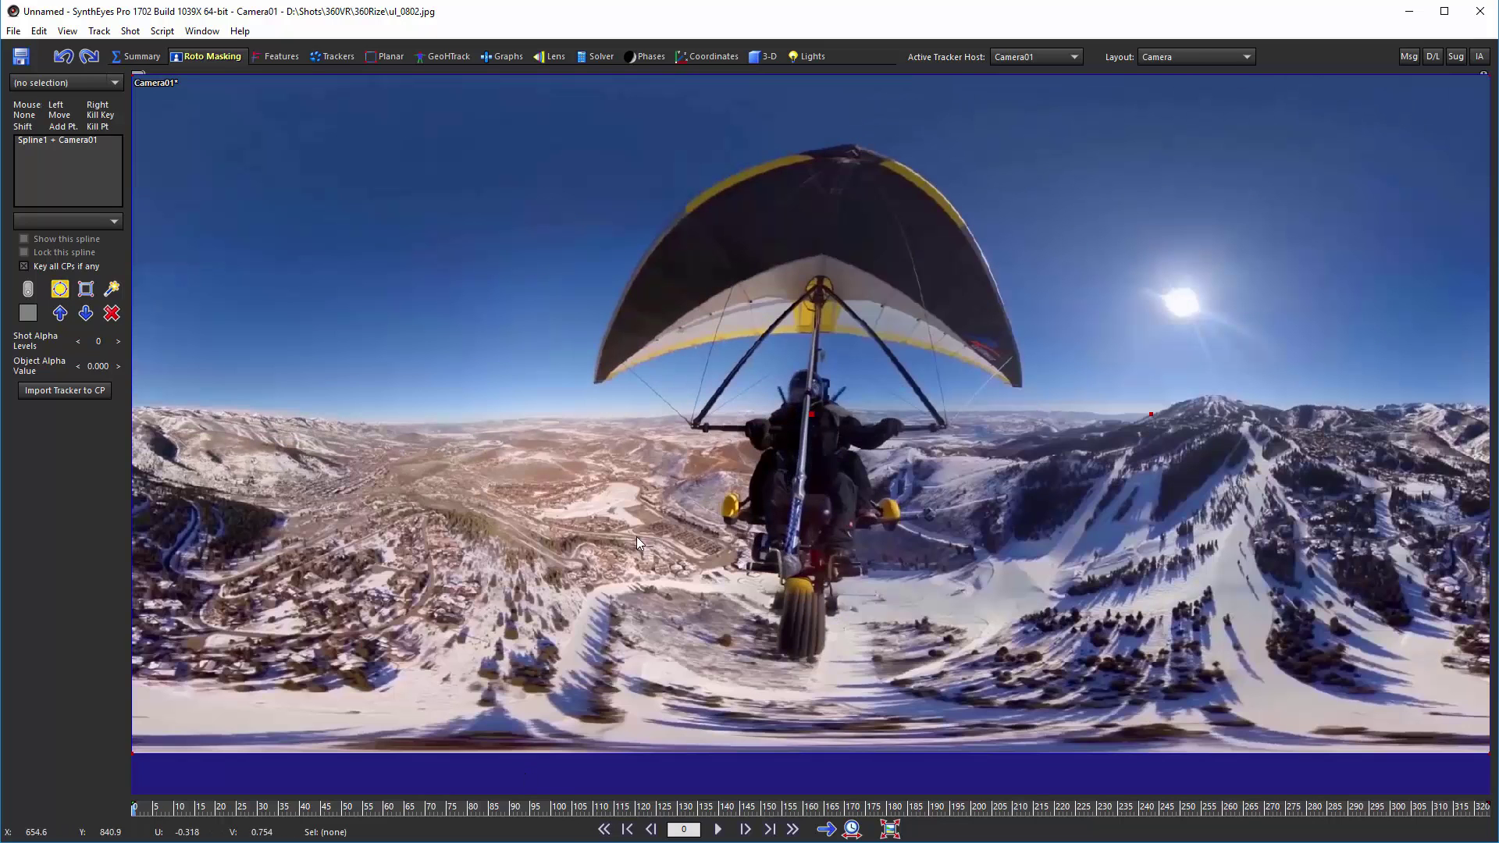
drag(532, 371, 1107, 440)
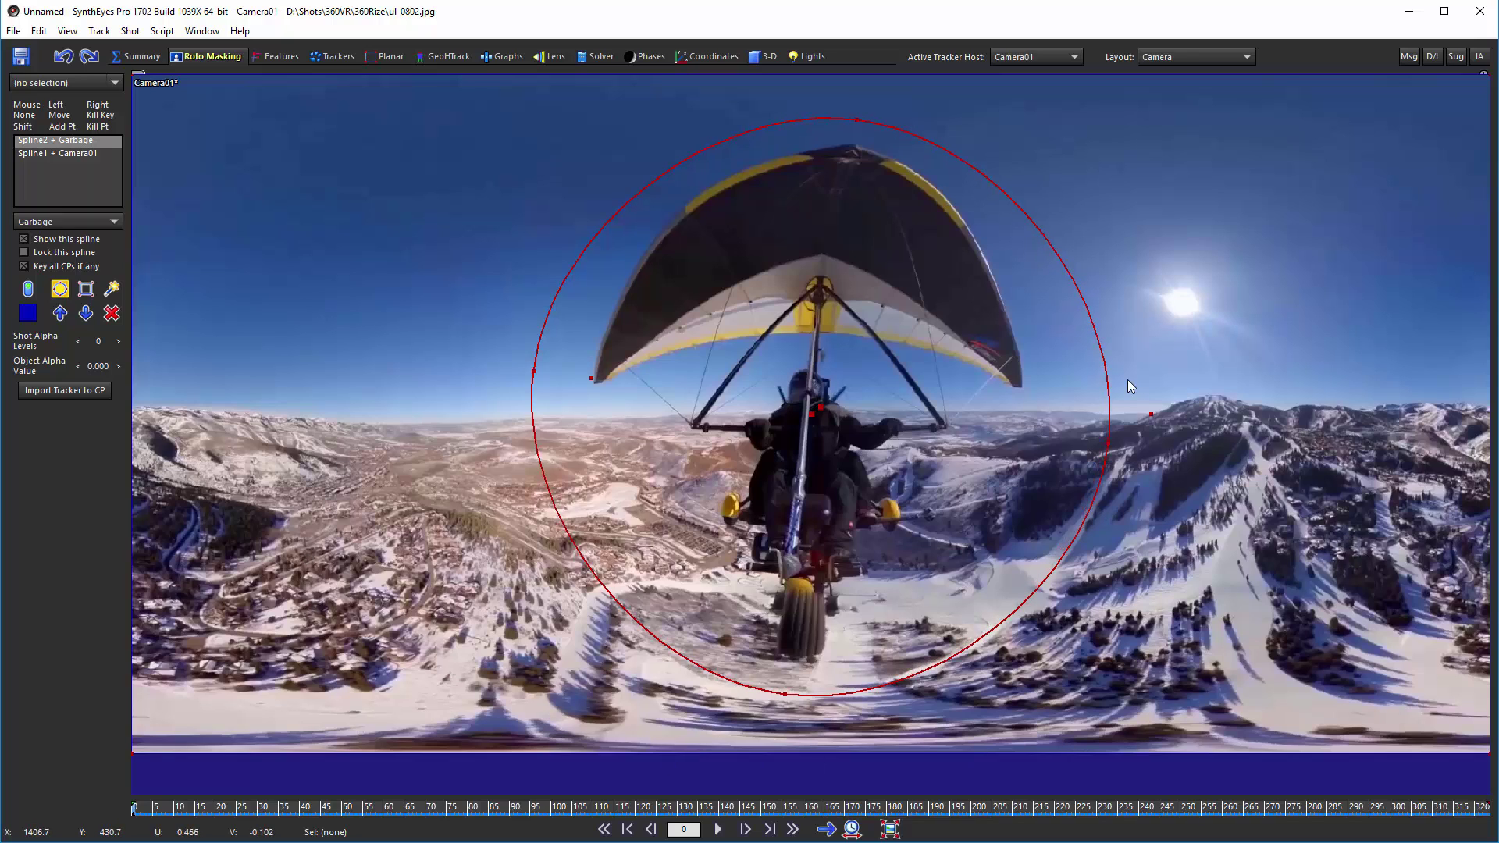
- Draw a rectangular garbage matte covering the sky across the top of the frame
scroll(885, 288, down, 1)
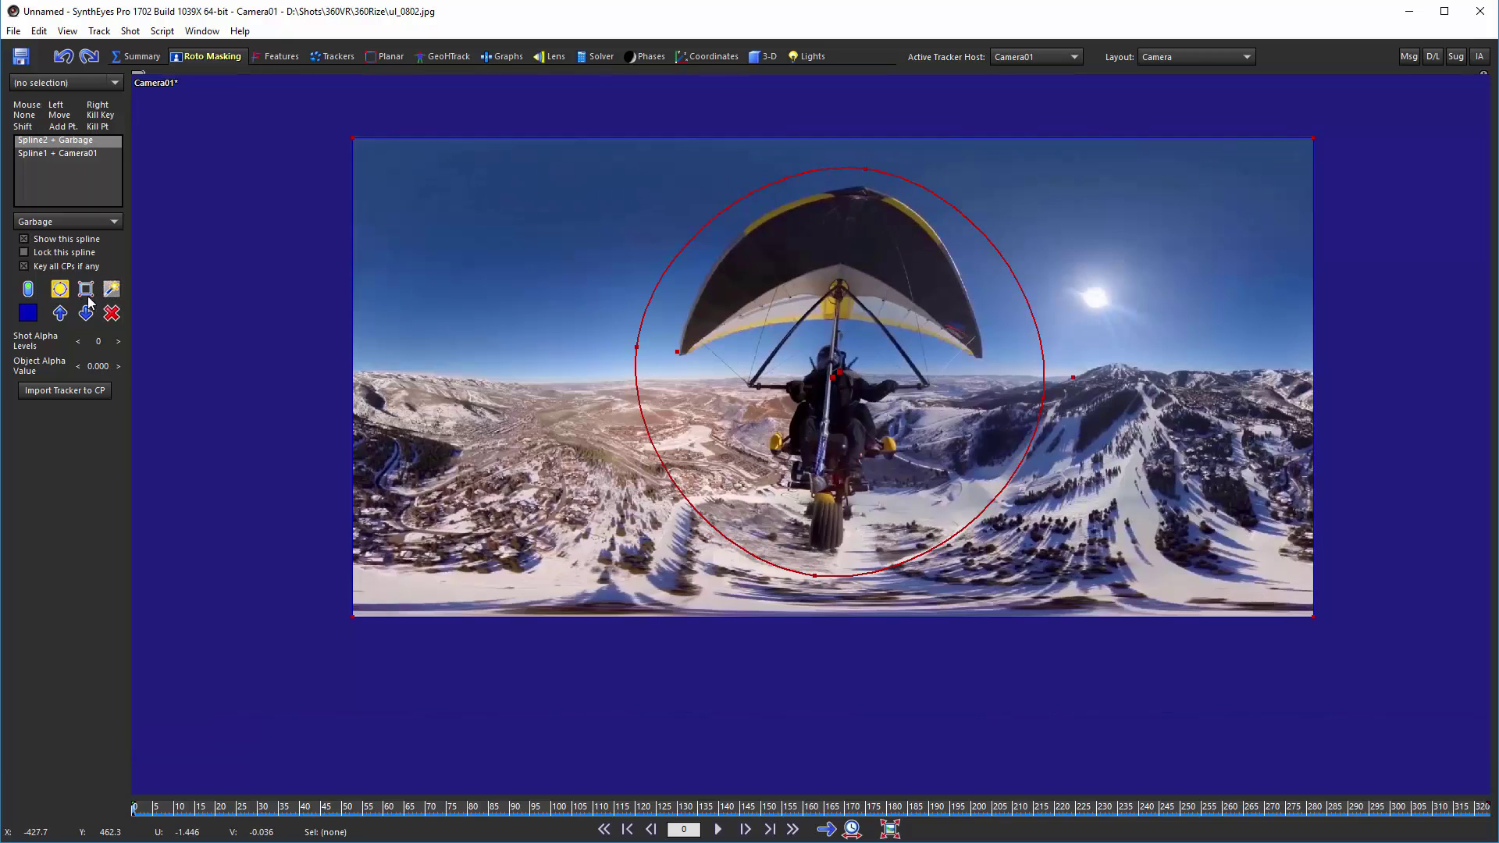
click(86, 288)
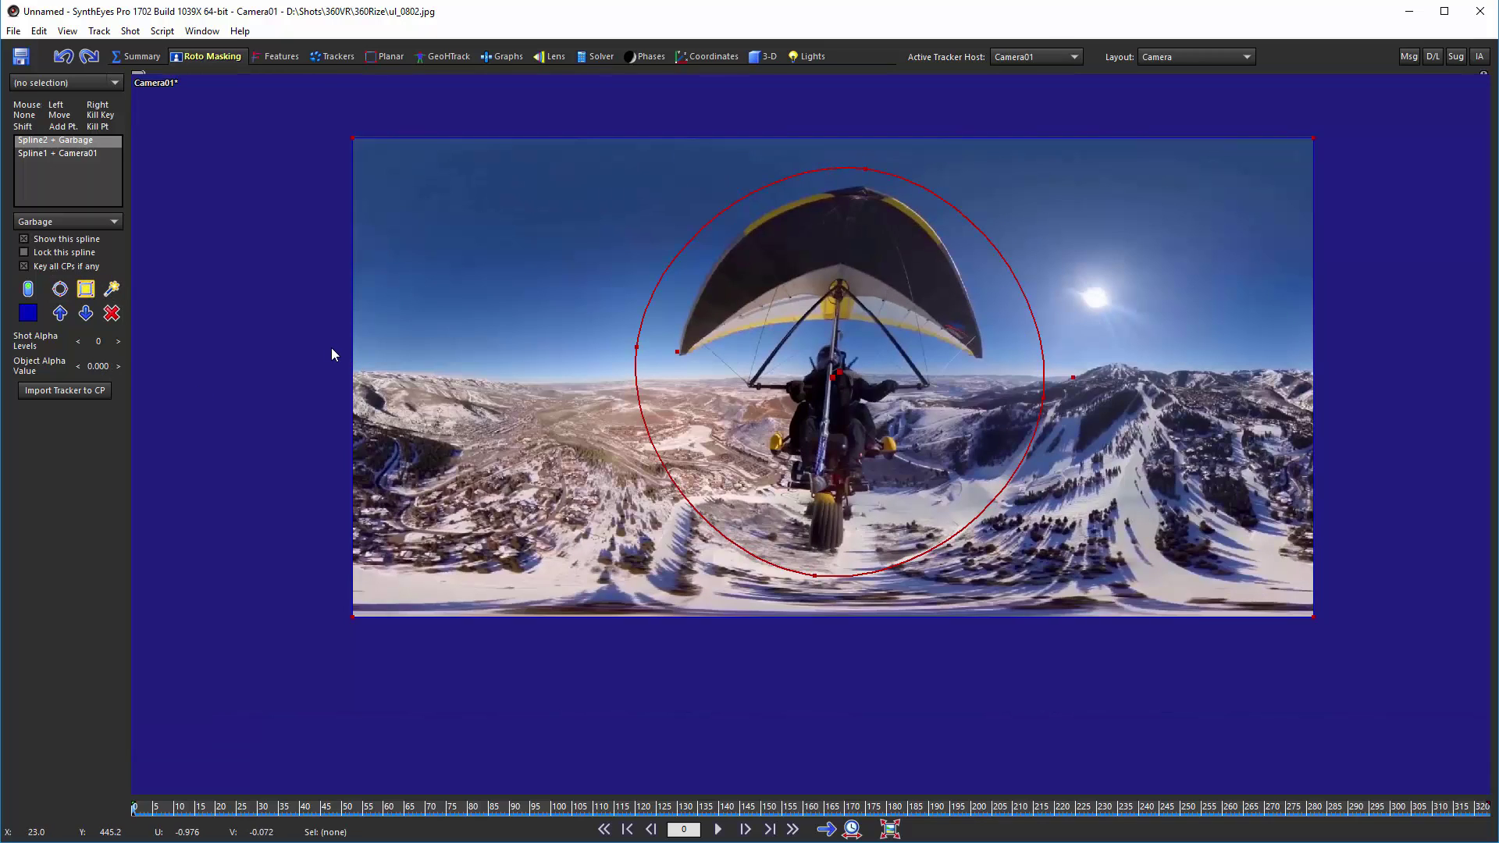
drag(318, 341, 1375, 102)
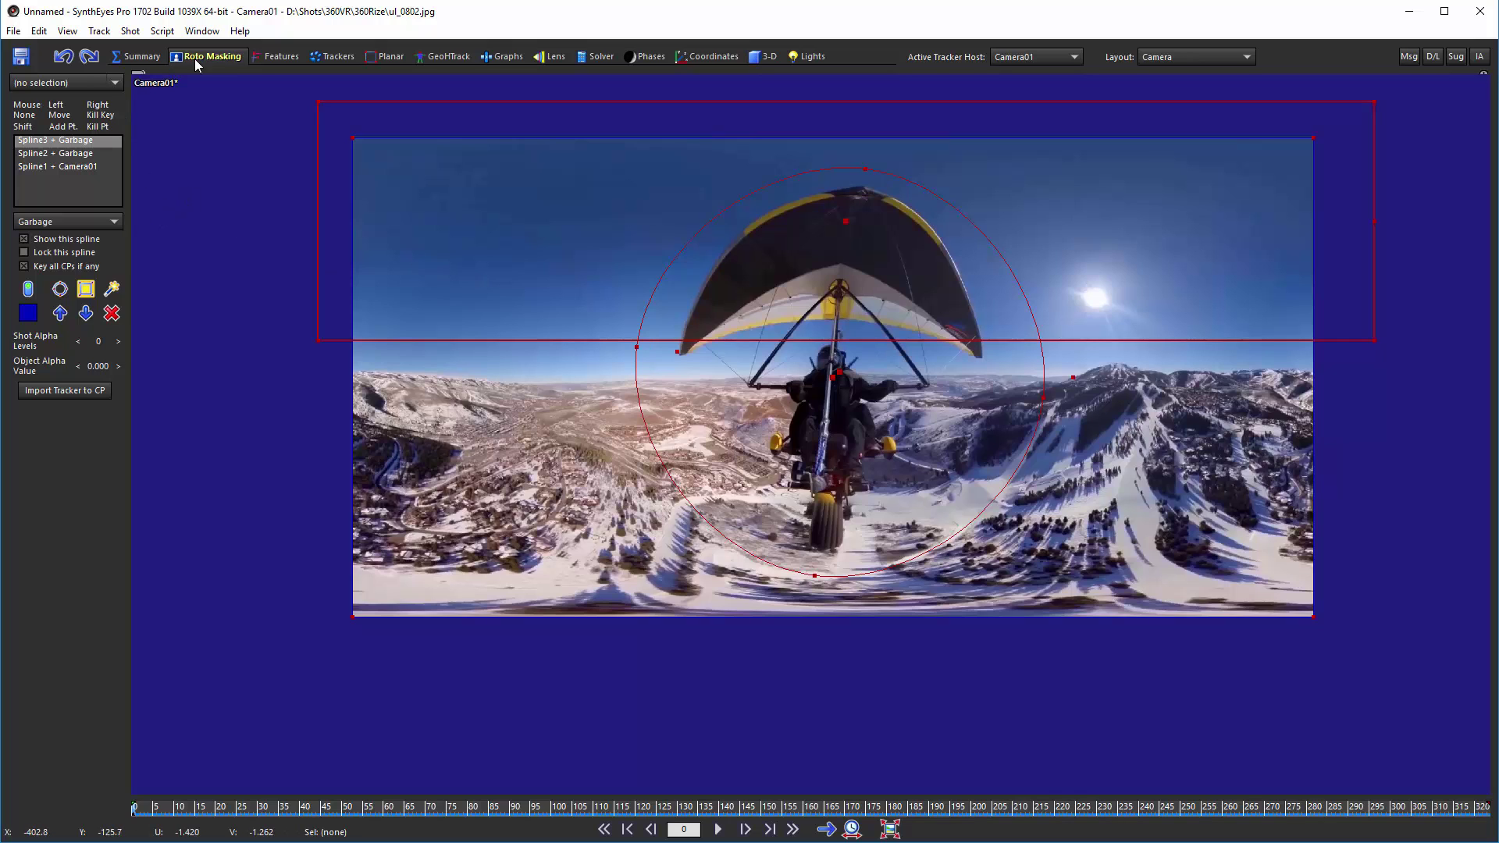
- Set advanced feature settings to 60 minimum trackers per frame and a 600 maximum tracker count
click(278, 57)
click(55, 248)
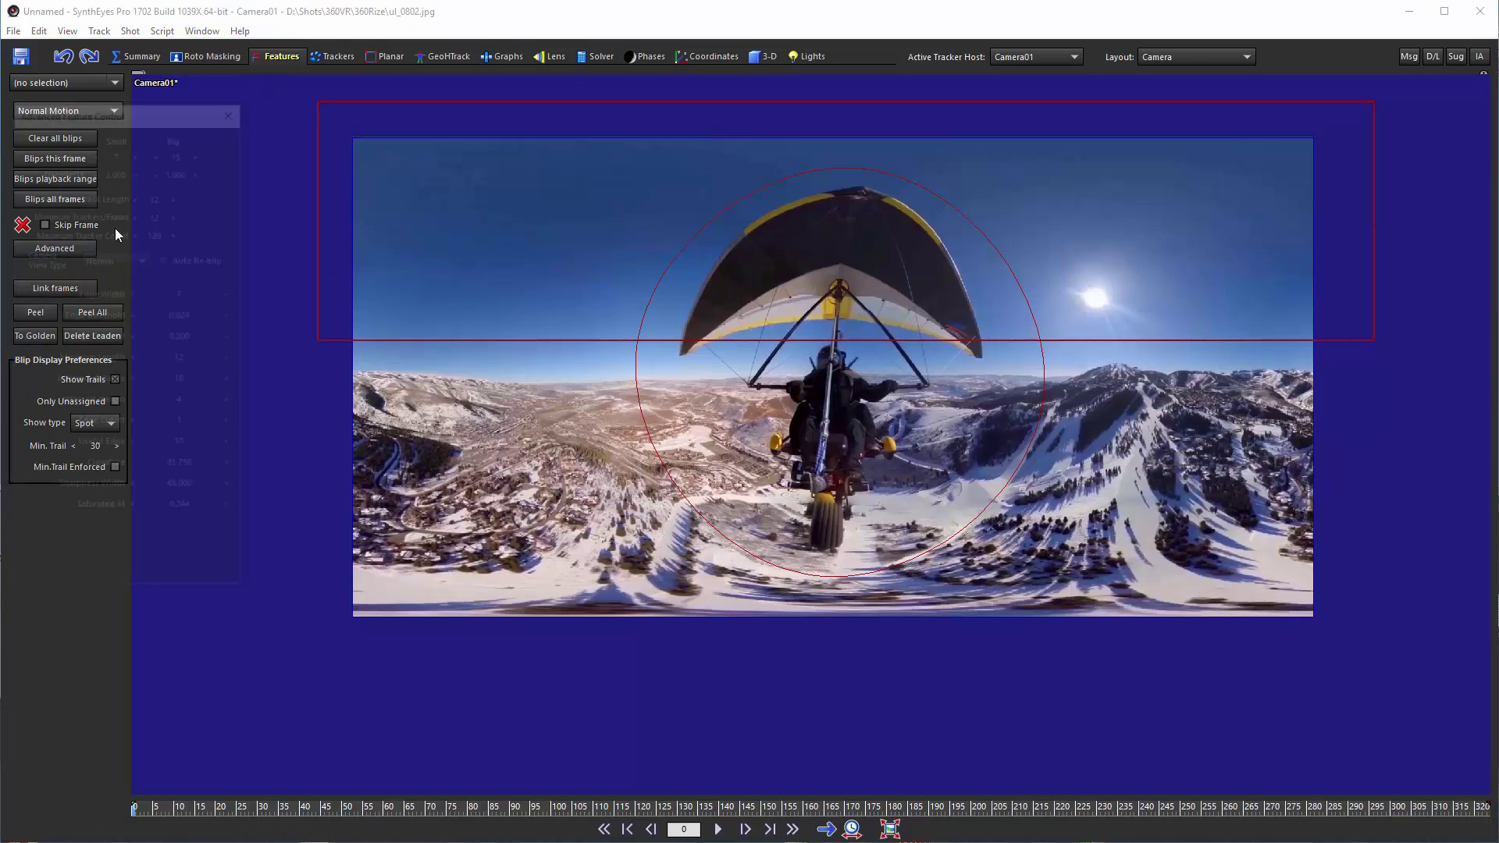
click(156, 212)
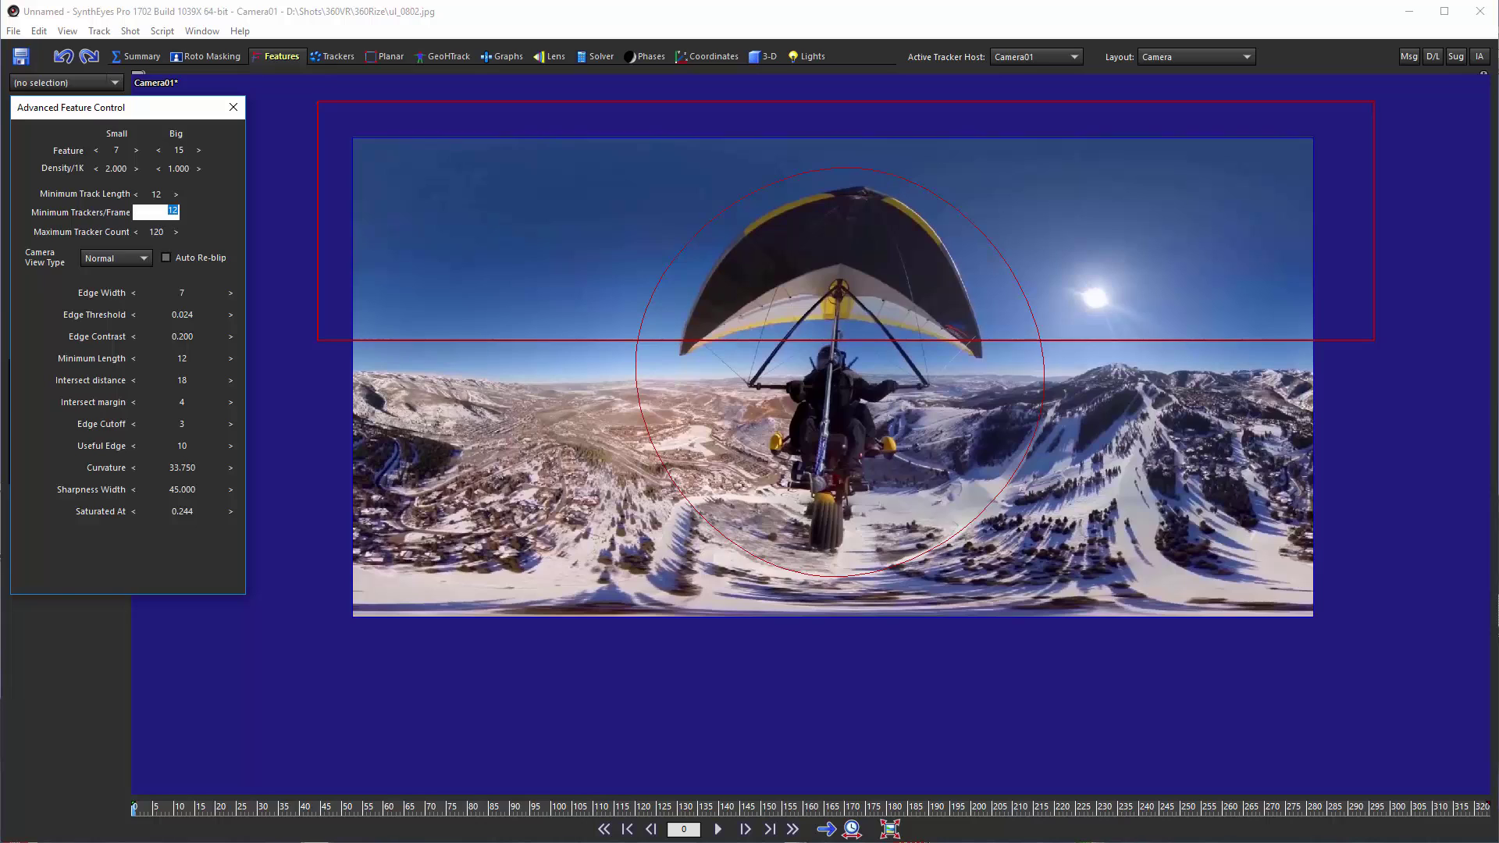
text(60)
key(Tab)
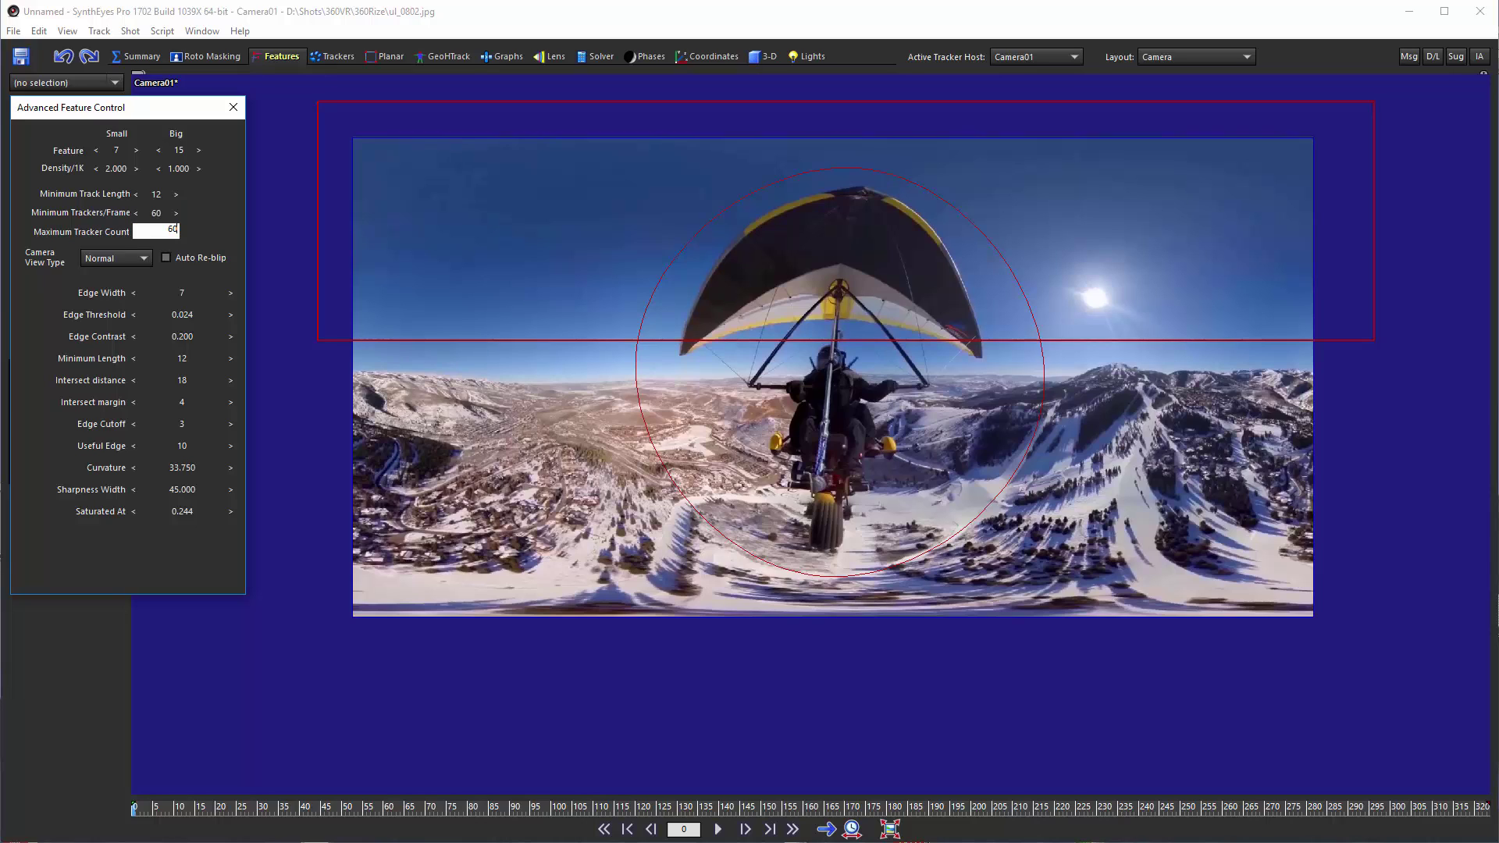
text(600)
key(Return)
key(Escape)
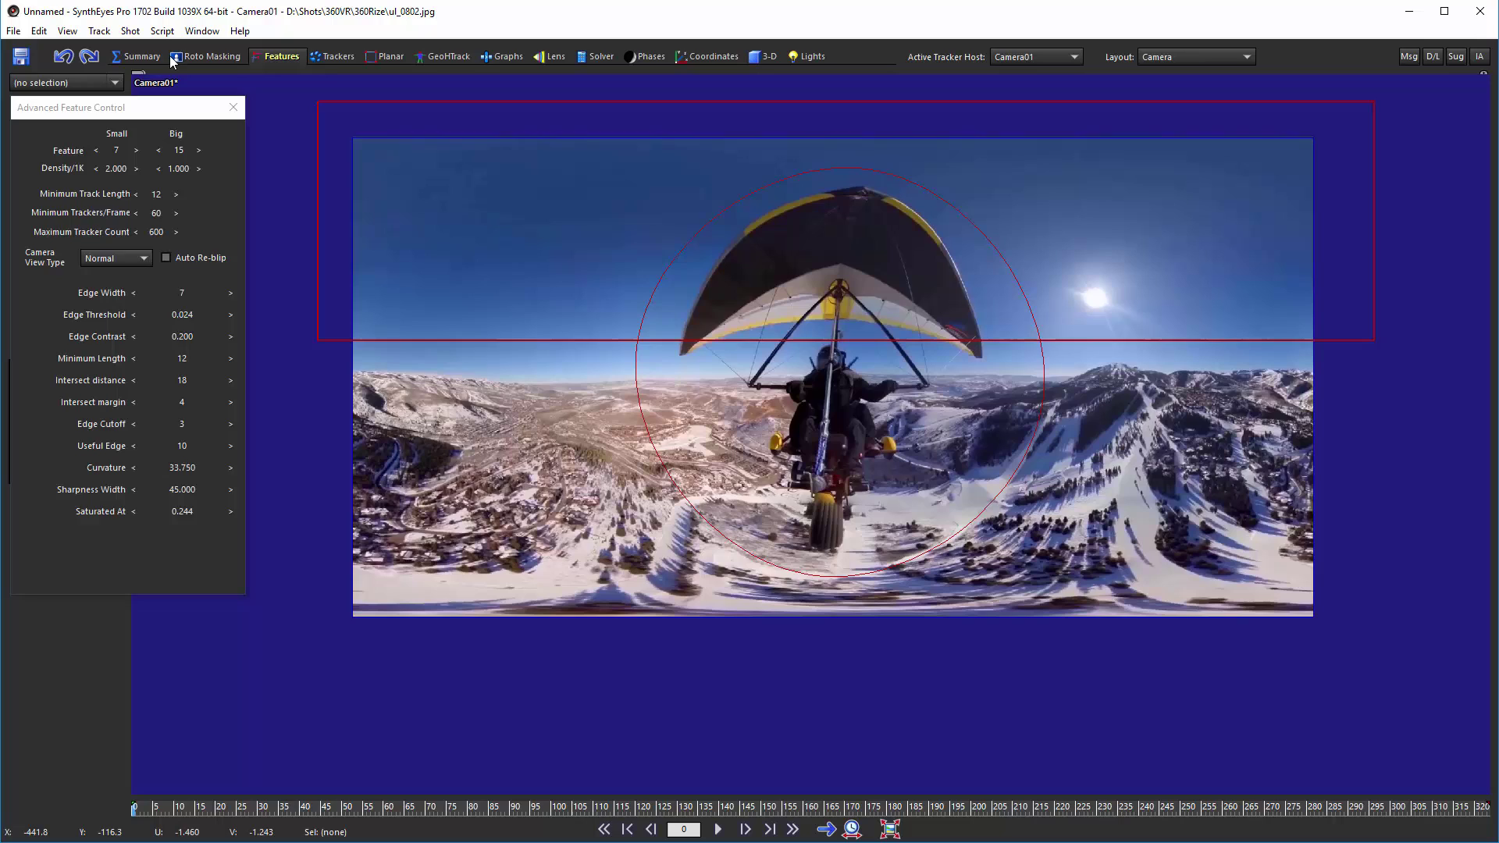
click(139, 57)
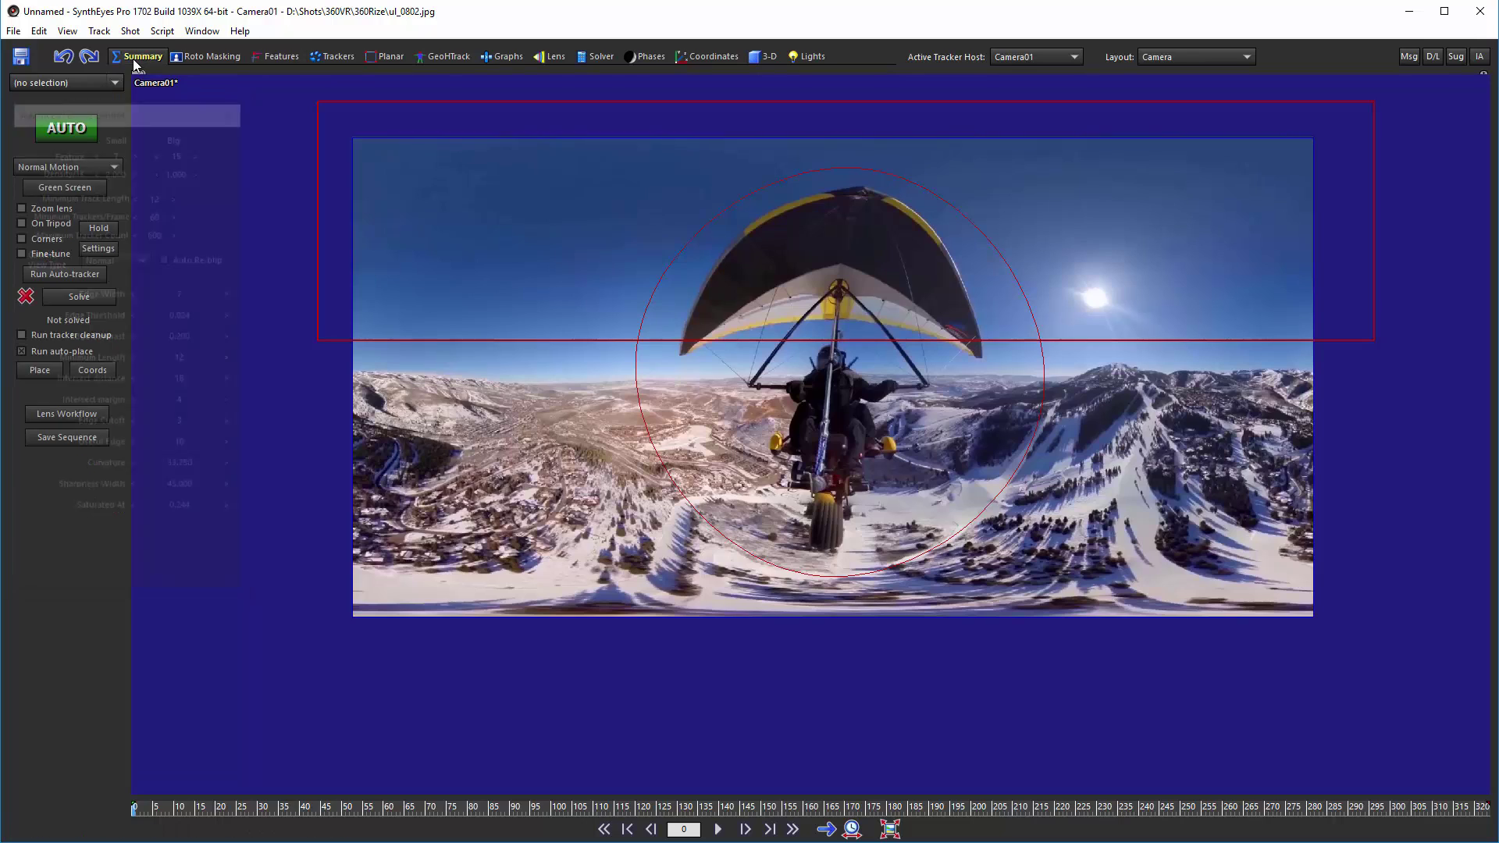
- Run the auto-tracker, then scrub through the shot to check the terrain trackers
click(66, 276)
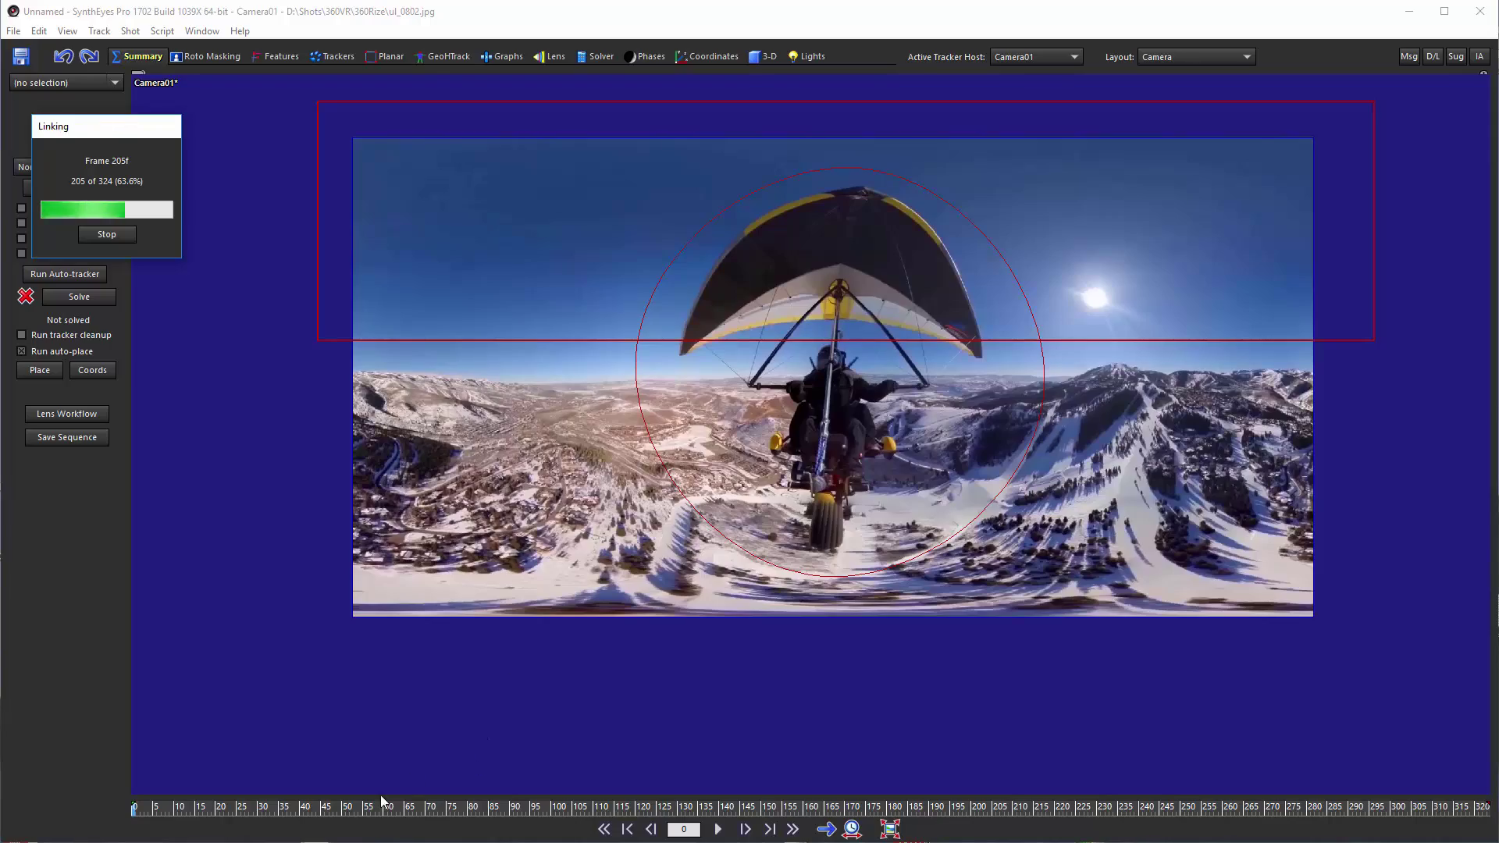
click(158, 808)
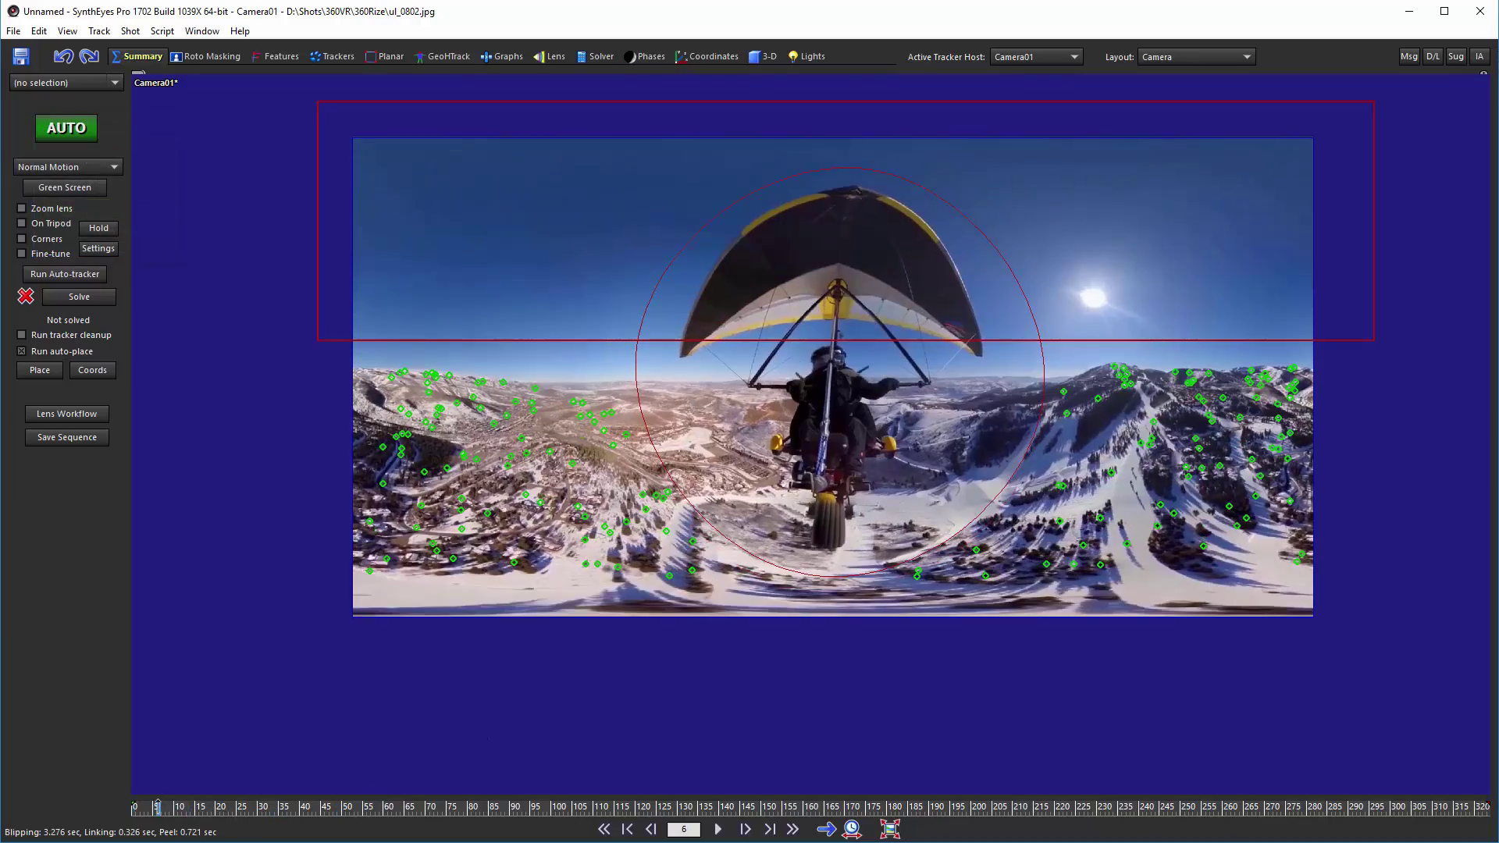
drag(158, 808, 1435, 808)
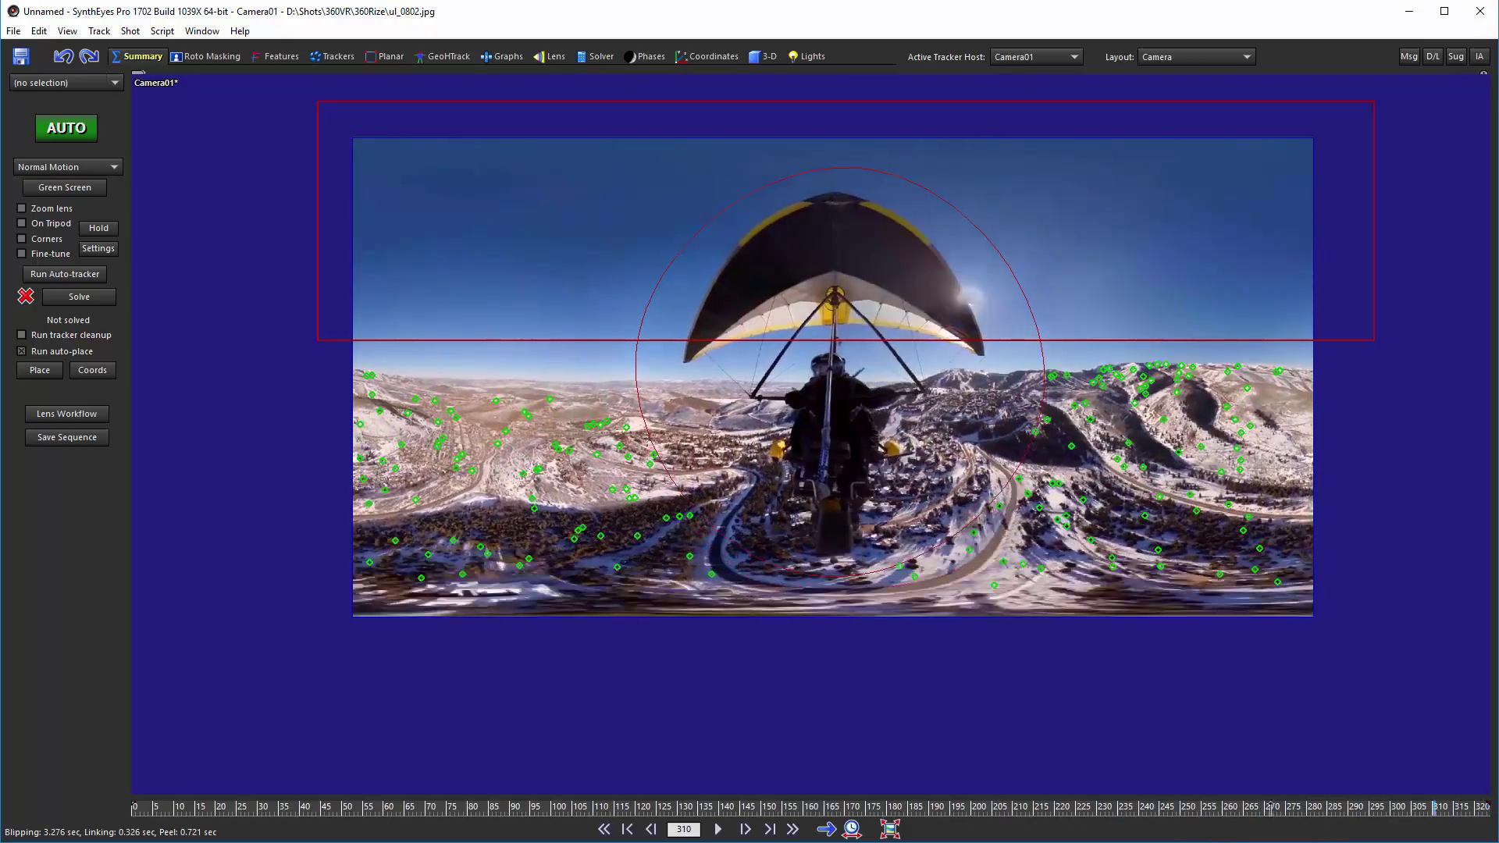
drag(1271, 808, 133, 812)
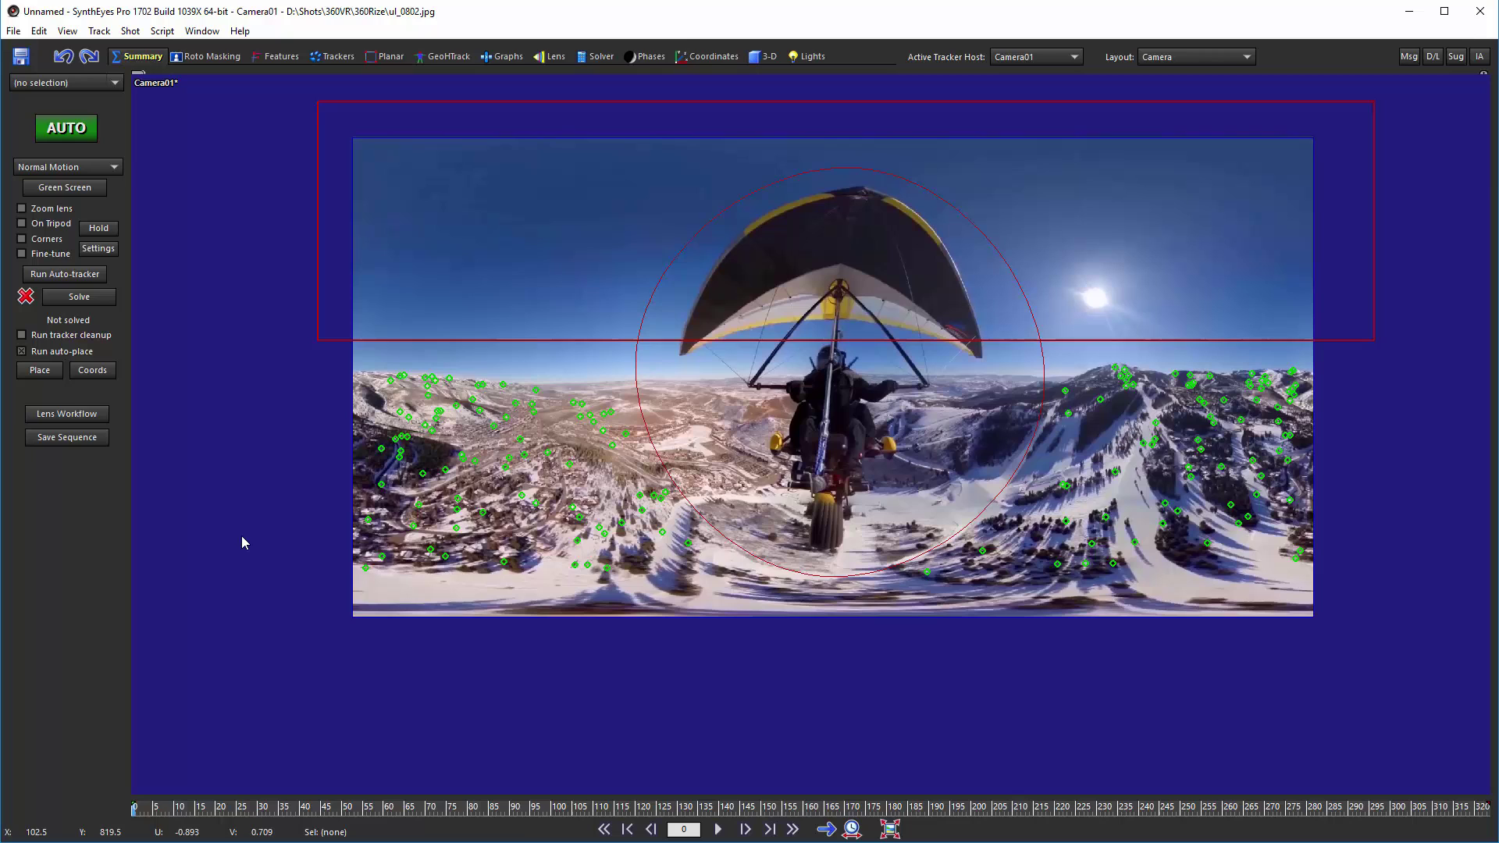
- Solve the 360 camera from the trackers, reaching about 0.59 hpix RMS error
click(89, 299)
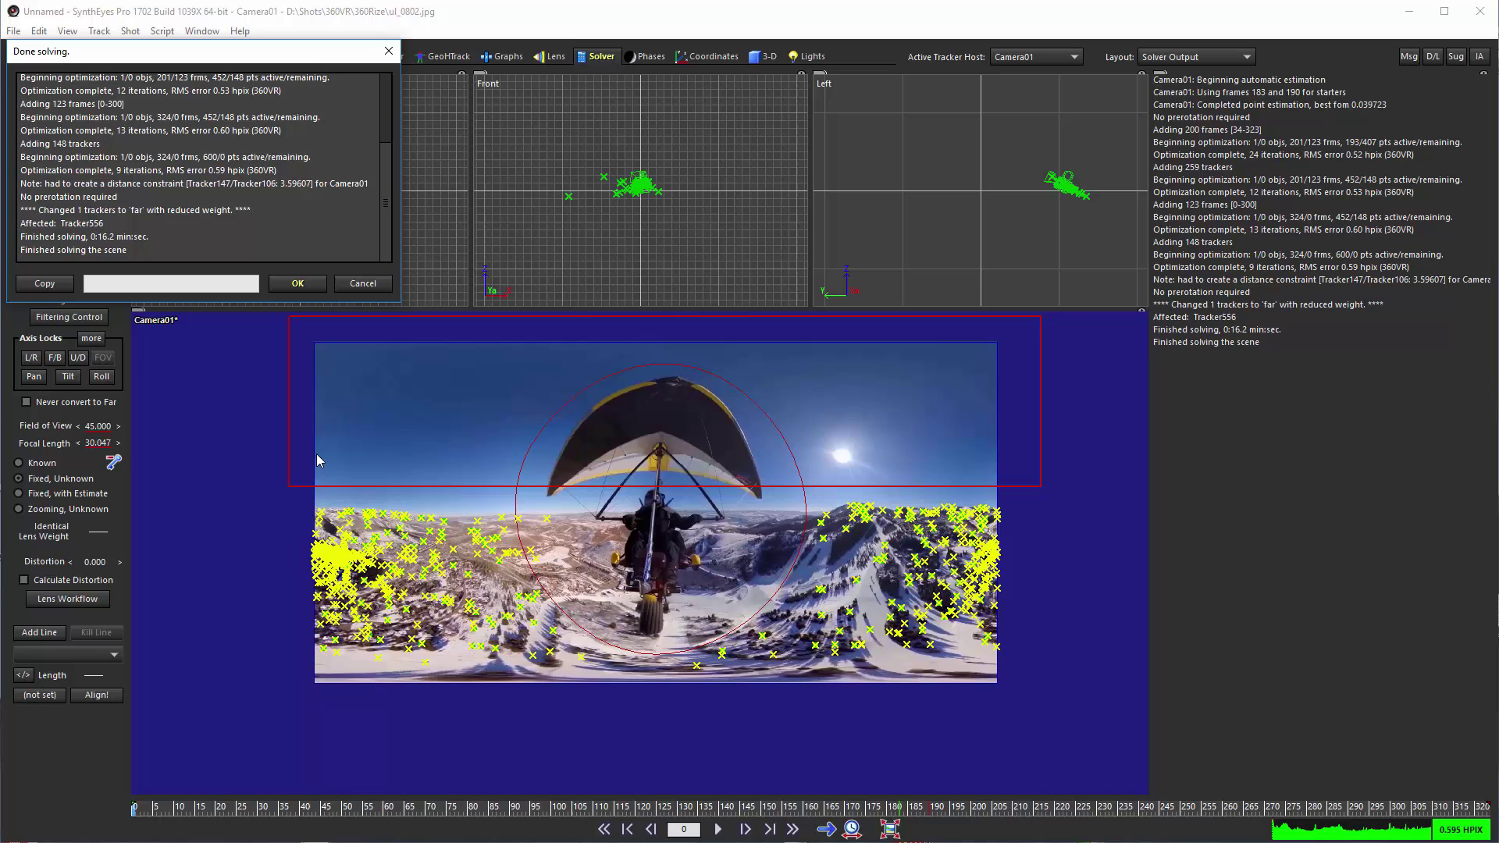
click(299, 282)
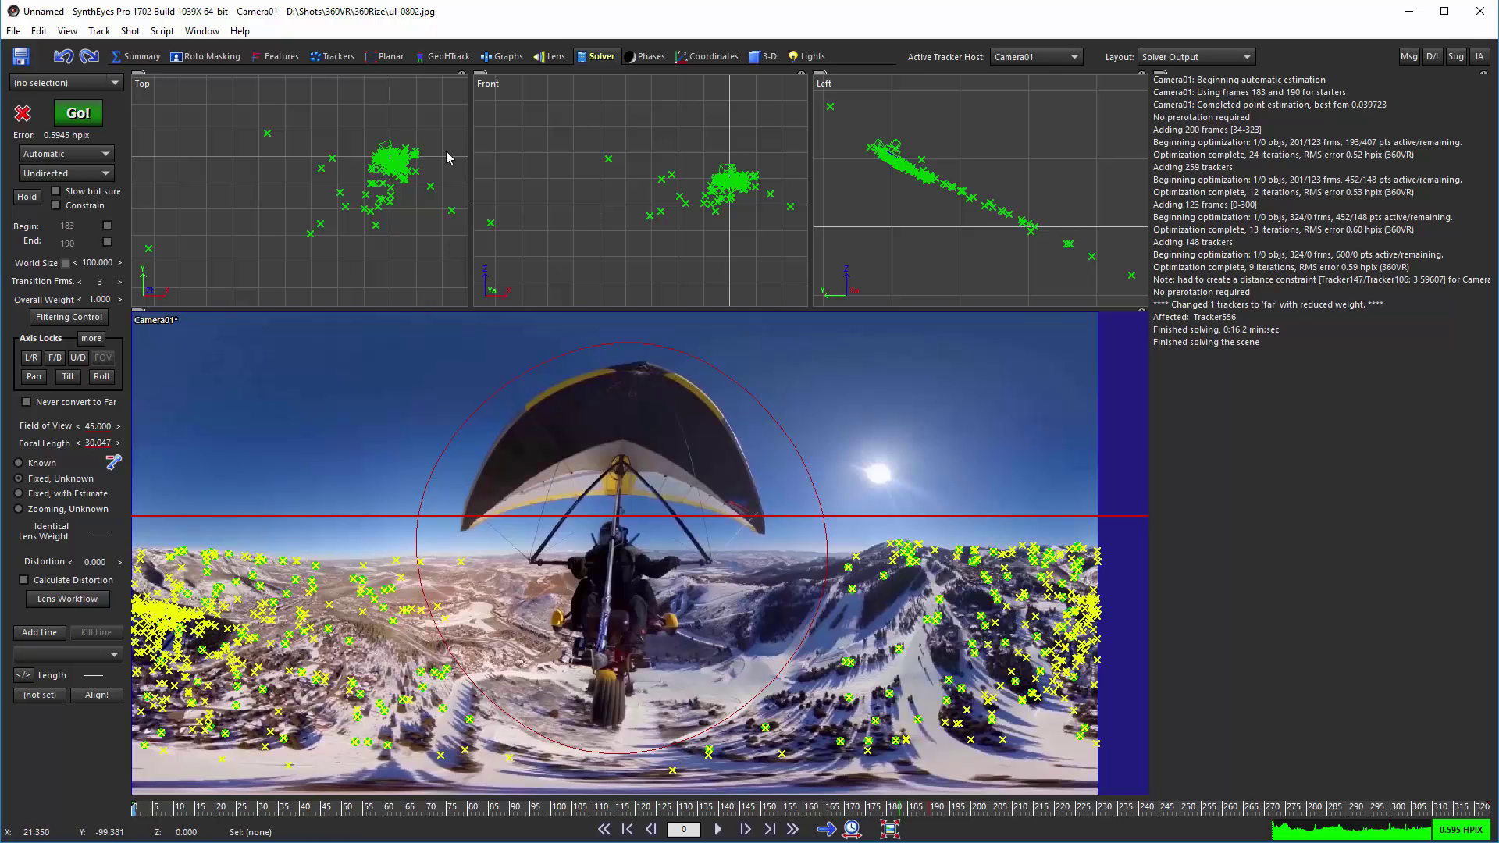
scroll(390, 151, up, 1)
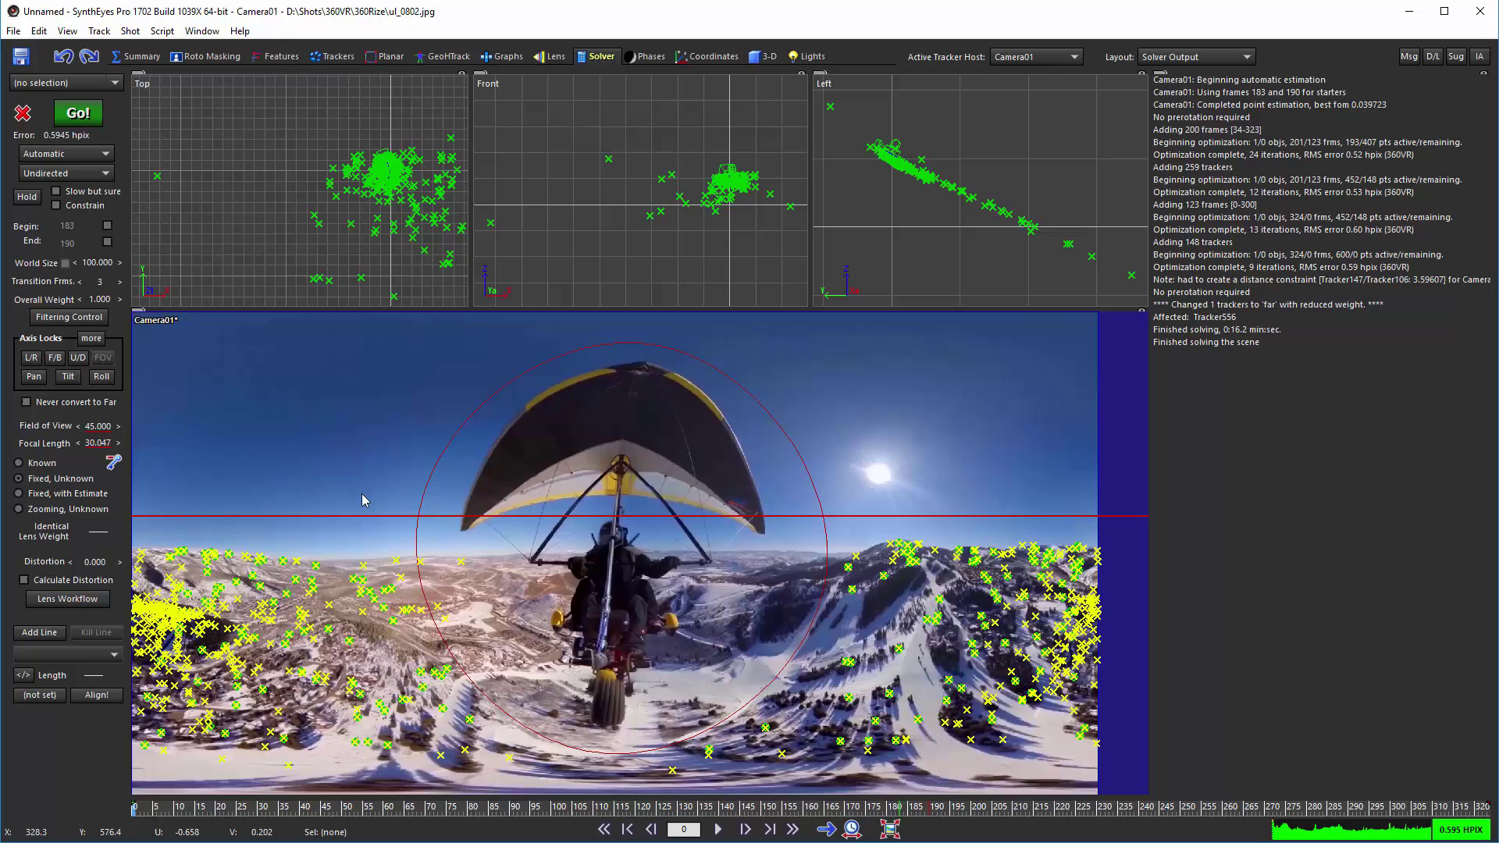
scroll(405, 167, up, 3)
scroll(300, 173, up, 1)
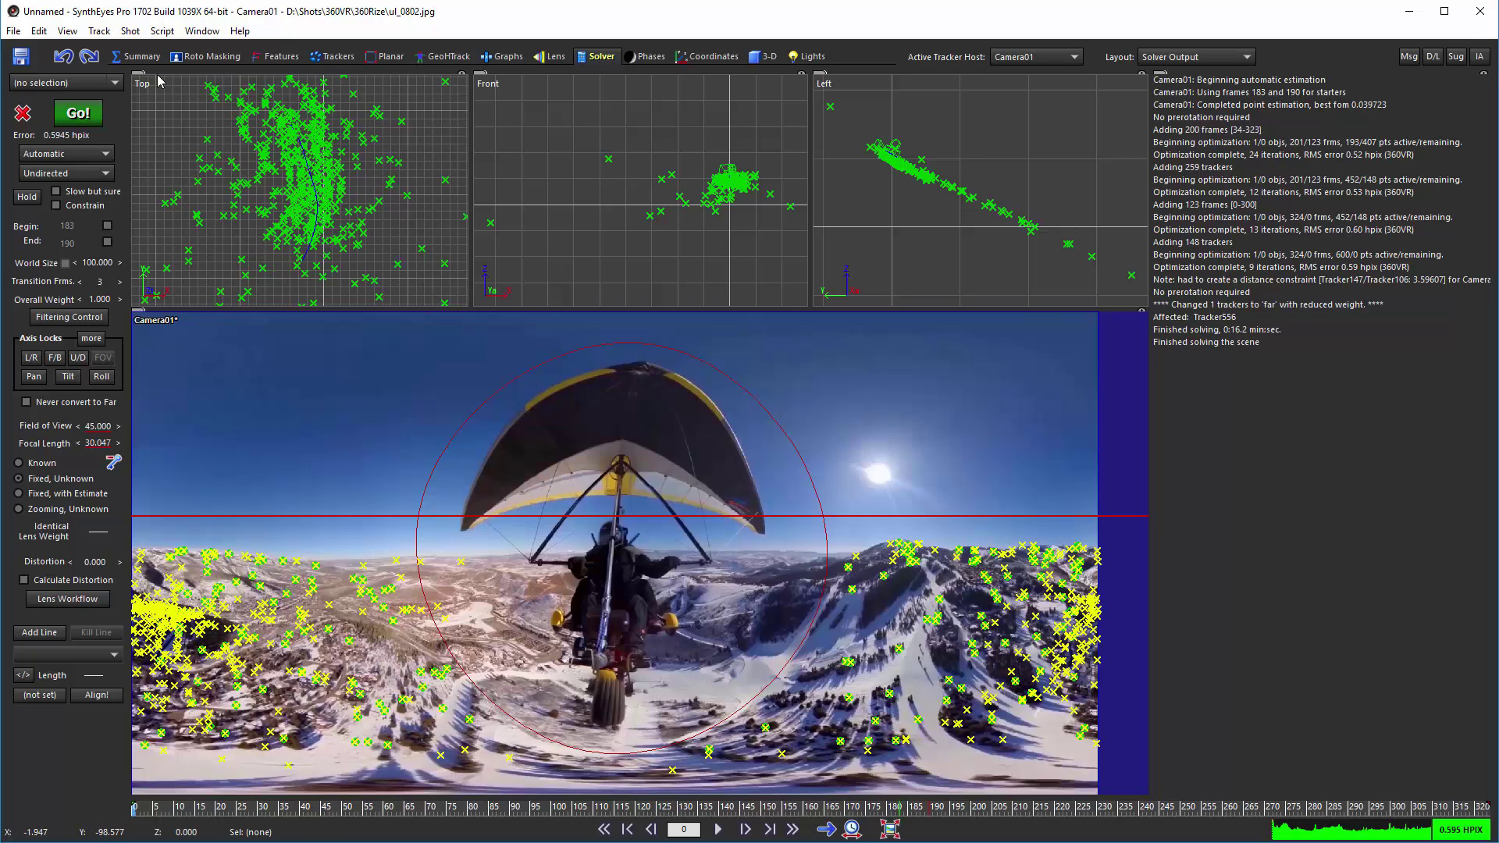
click(115, 83)
click(84, 107)
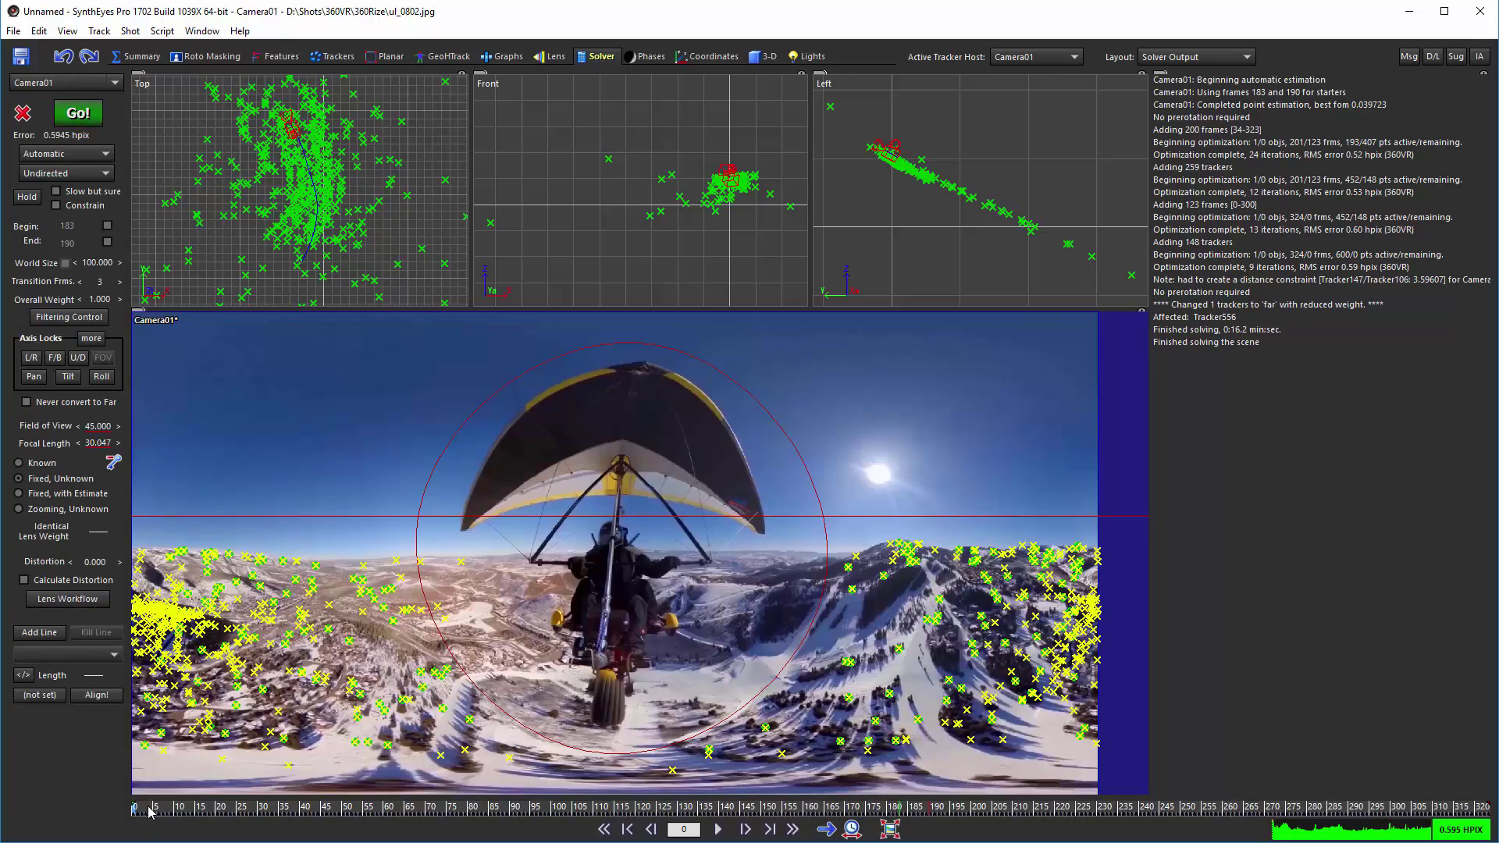
mouse_move(144, 808)
mouse_down()
mouse_move(526, 778)
mouse_move(1488, 778)
mouse_up()
key(Home)
drag(191, 808, 634, 809)
mouse_move(347, 666)
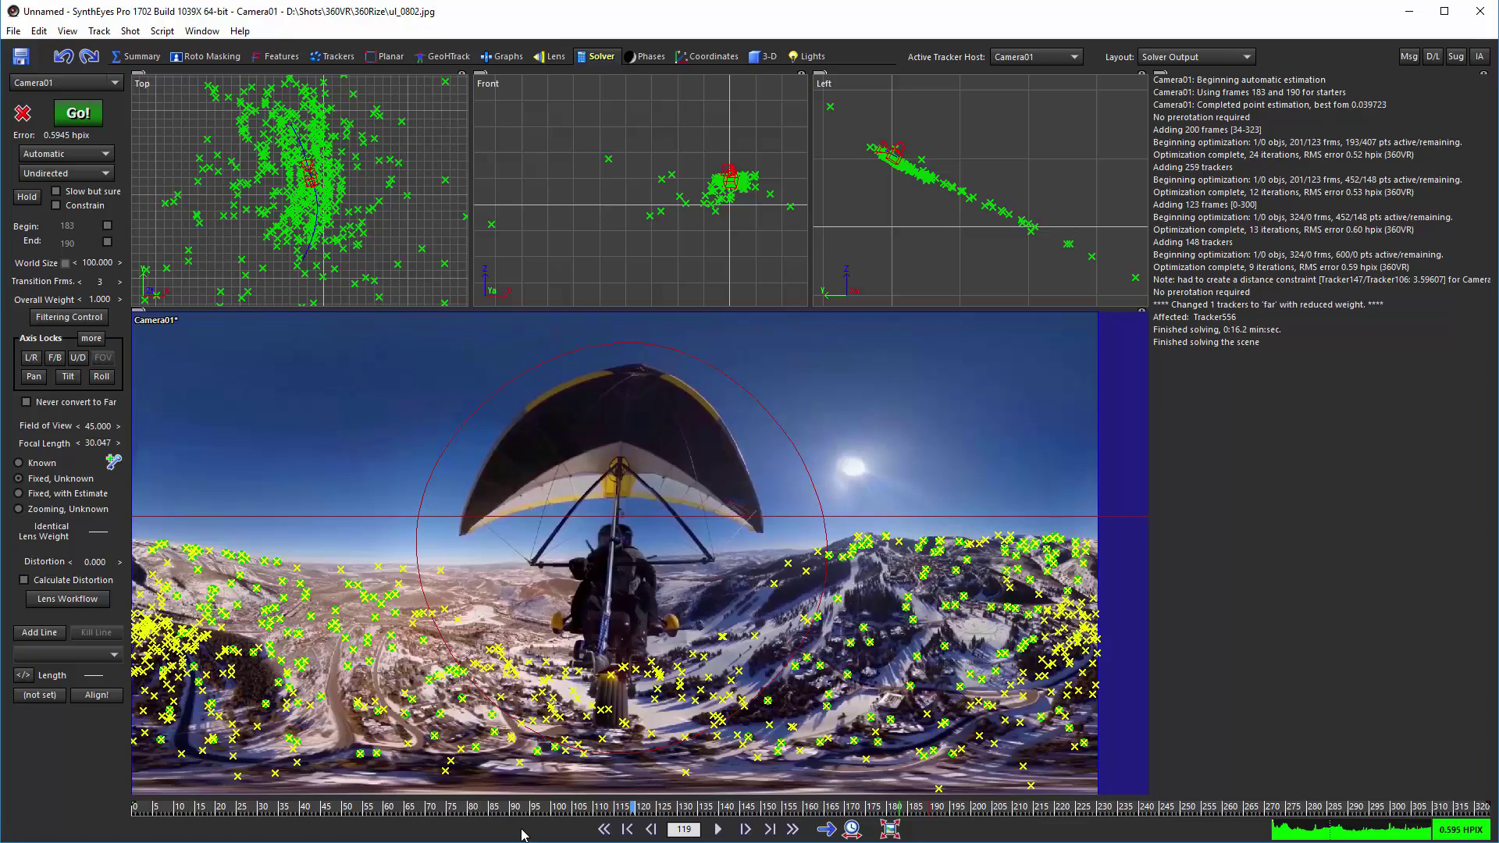
drag(495, 808, 506, 777)
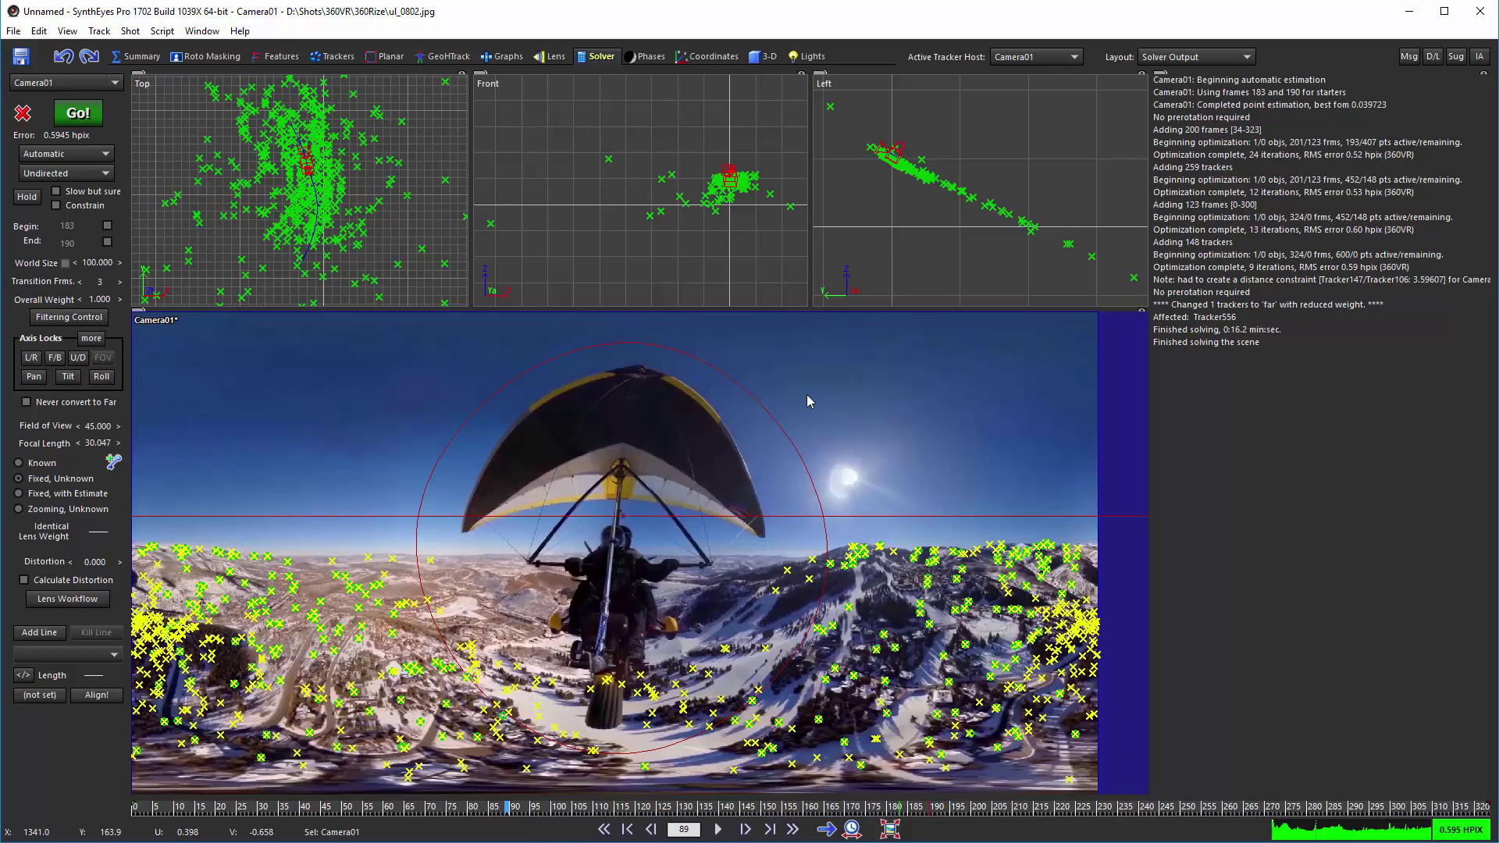
- In the 3-D room, set the whole scene's X, Y and Z rotation to 0
click(756, 59)
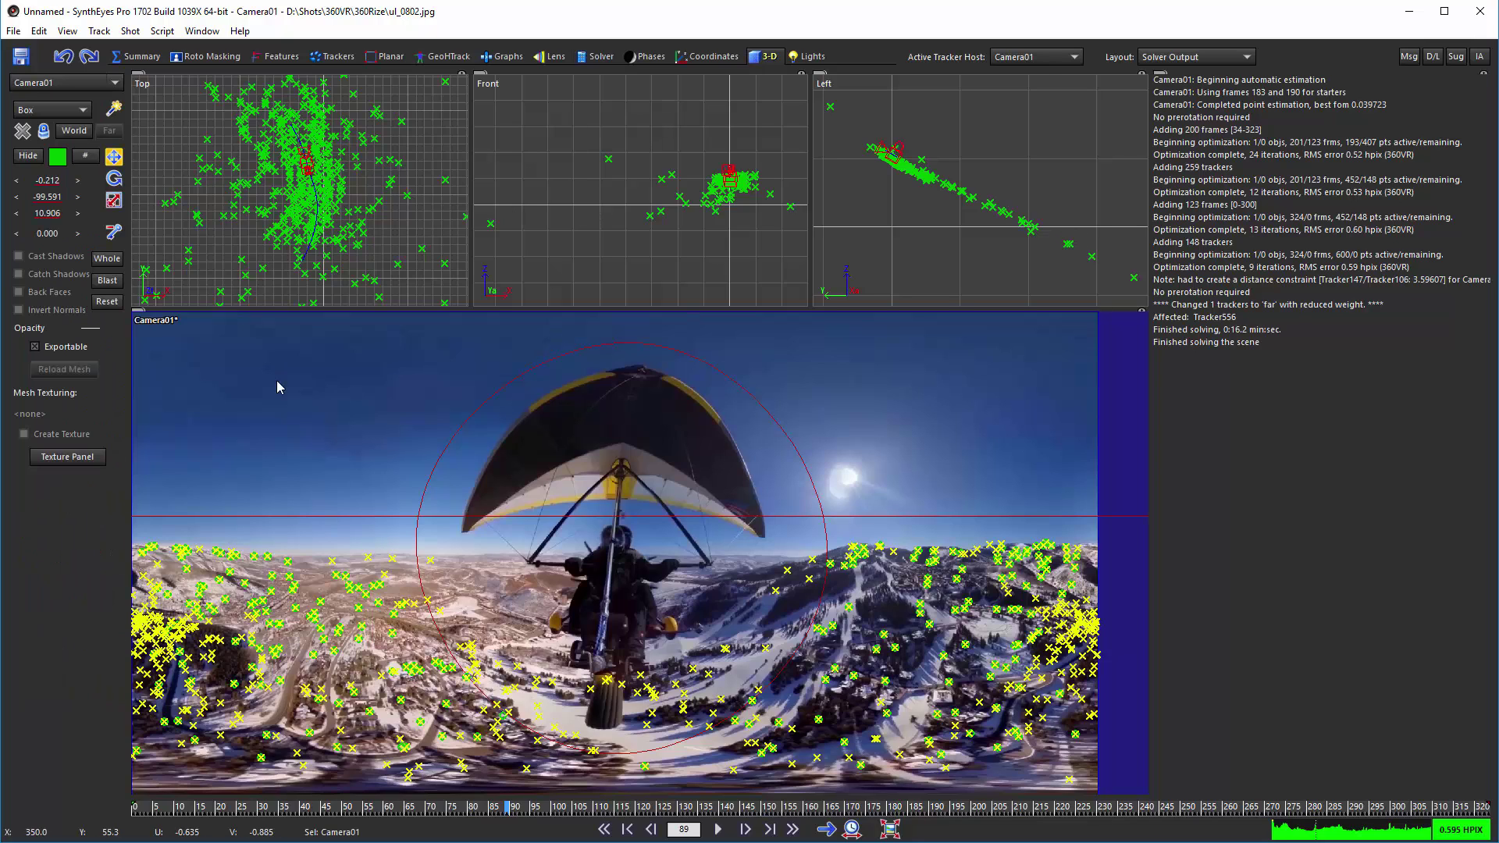
click(107, 259)
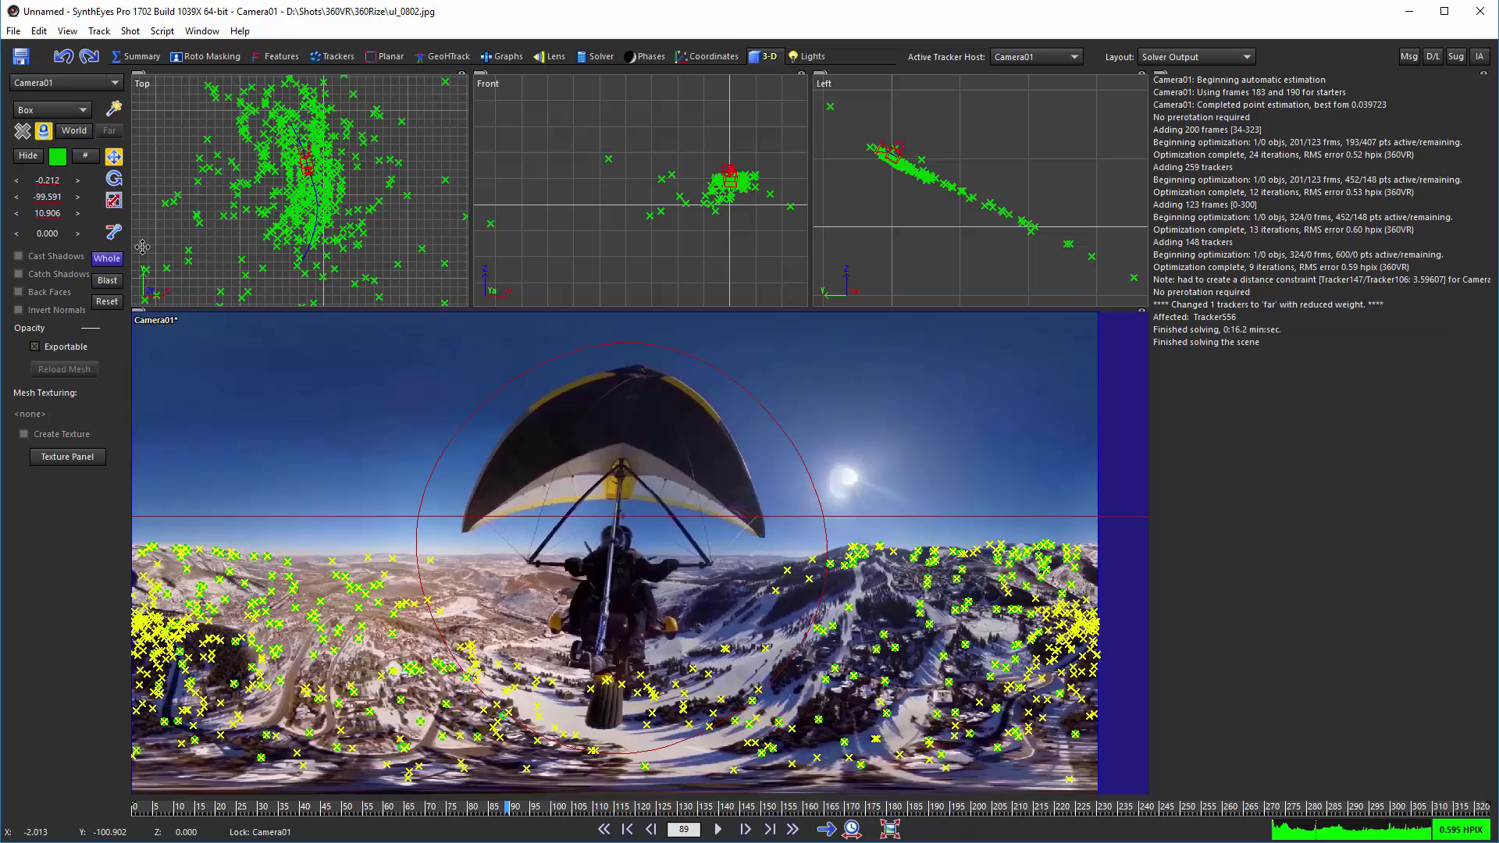
click(116, 181)
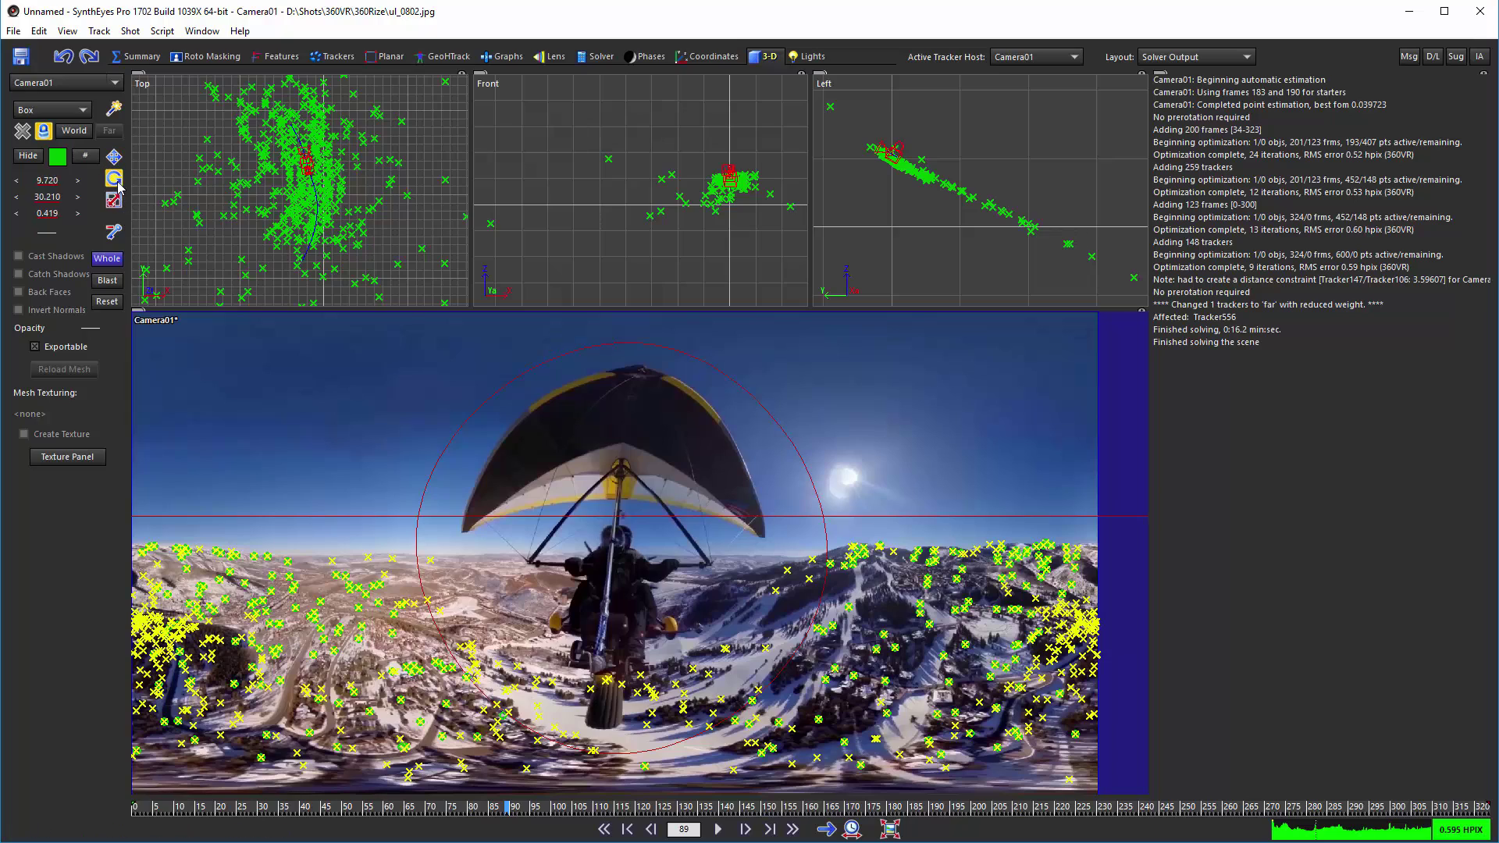
double_click(45, 180)
text(0)
key(Tab)
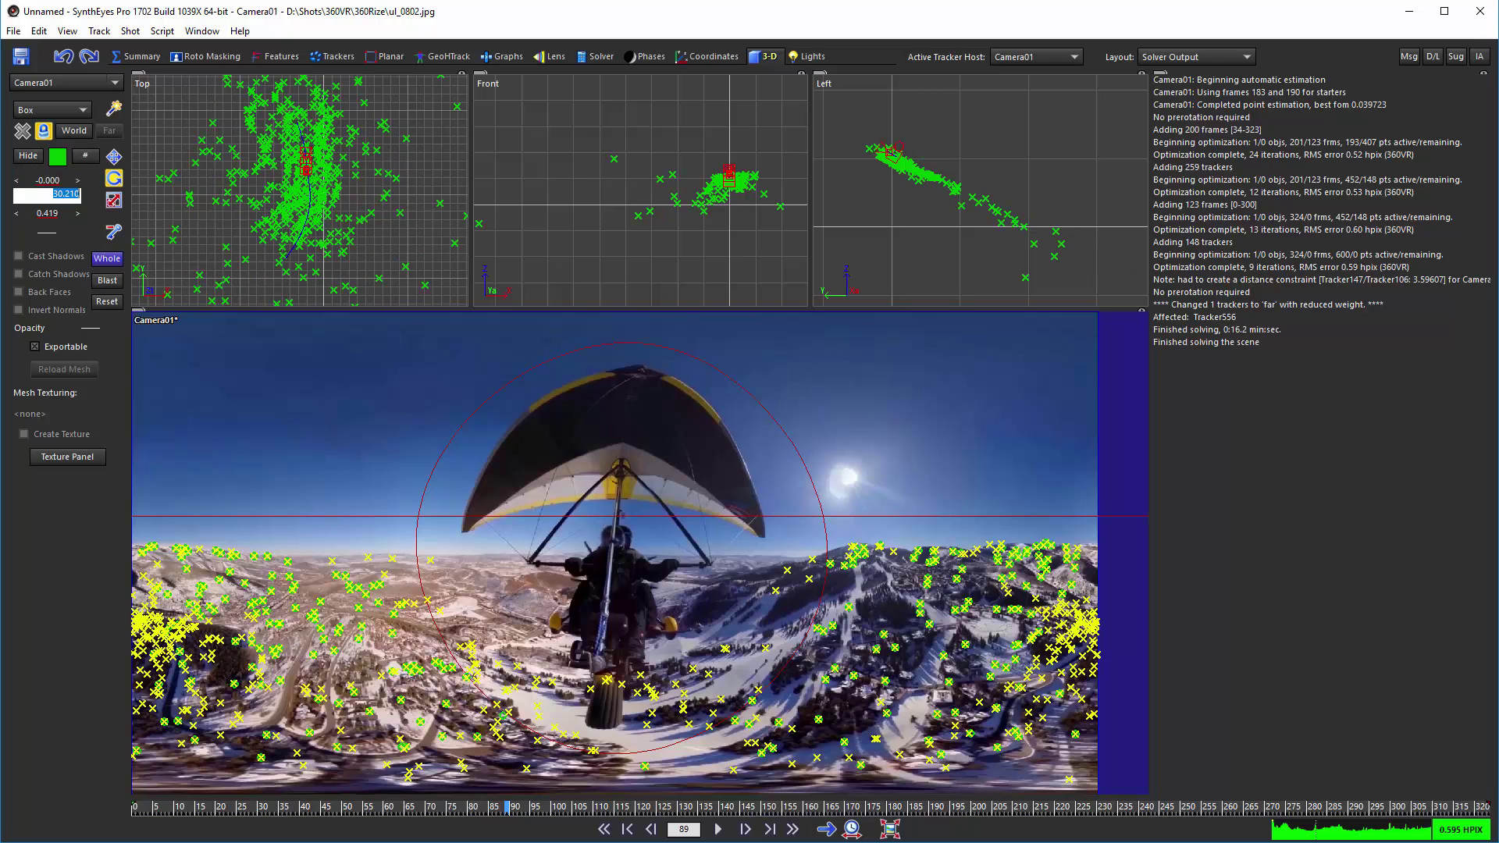
text(0)
key(Tab)
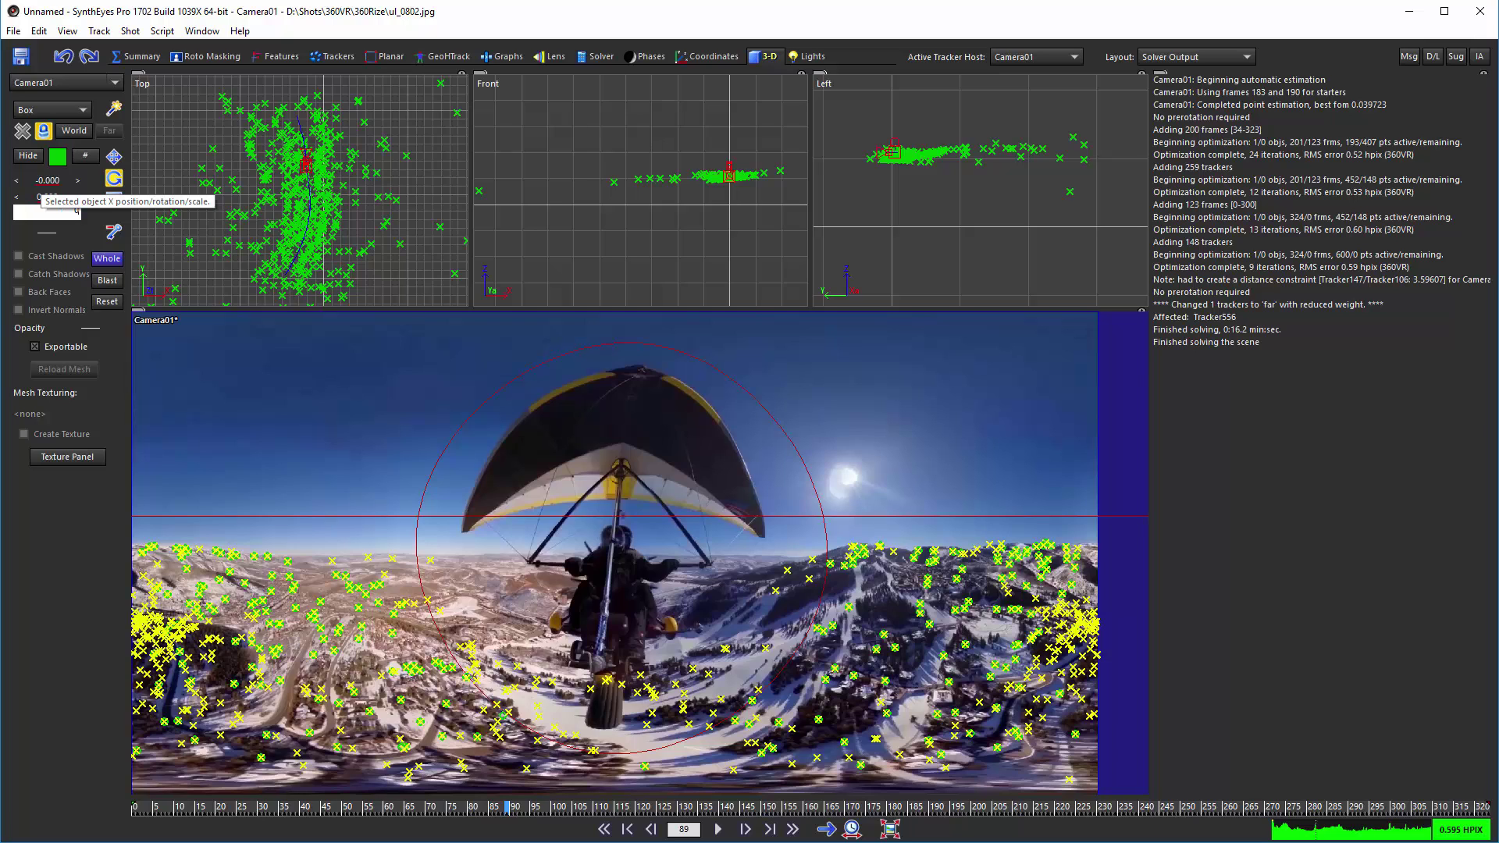
text(0)
key(Return)
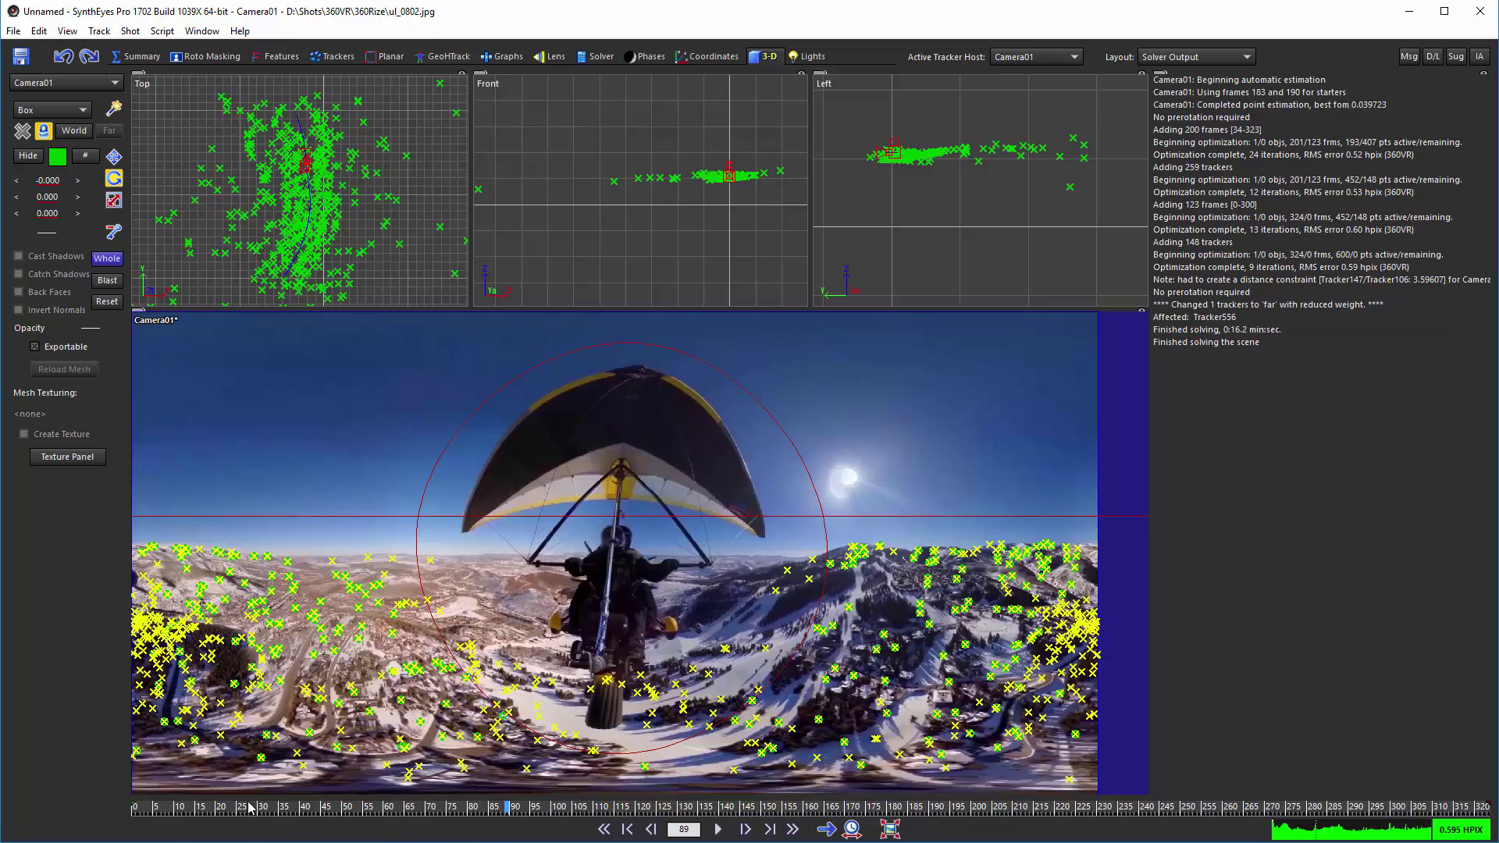
mouse_move(250, 807)
mouse_down()
mouse_move(1073, 812)
mouse_move(228, 809)
mouse_move(1344, 798)
mouse_move(229, 809)
mouse_up()
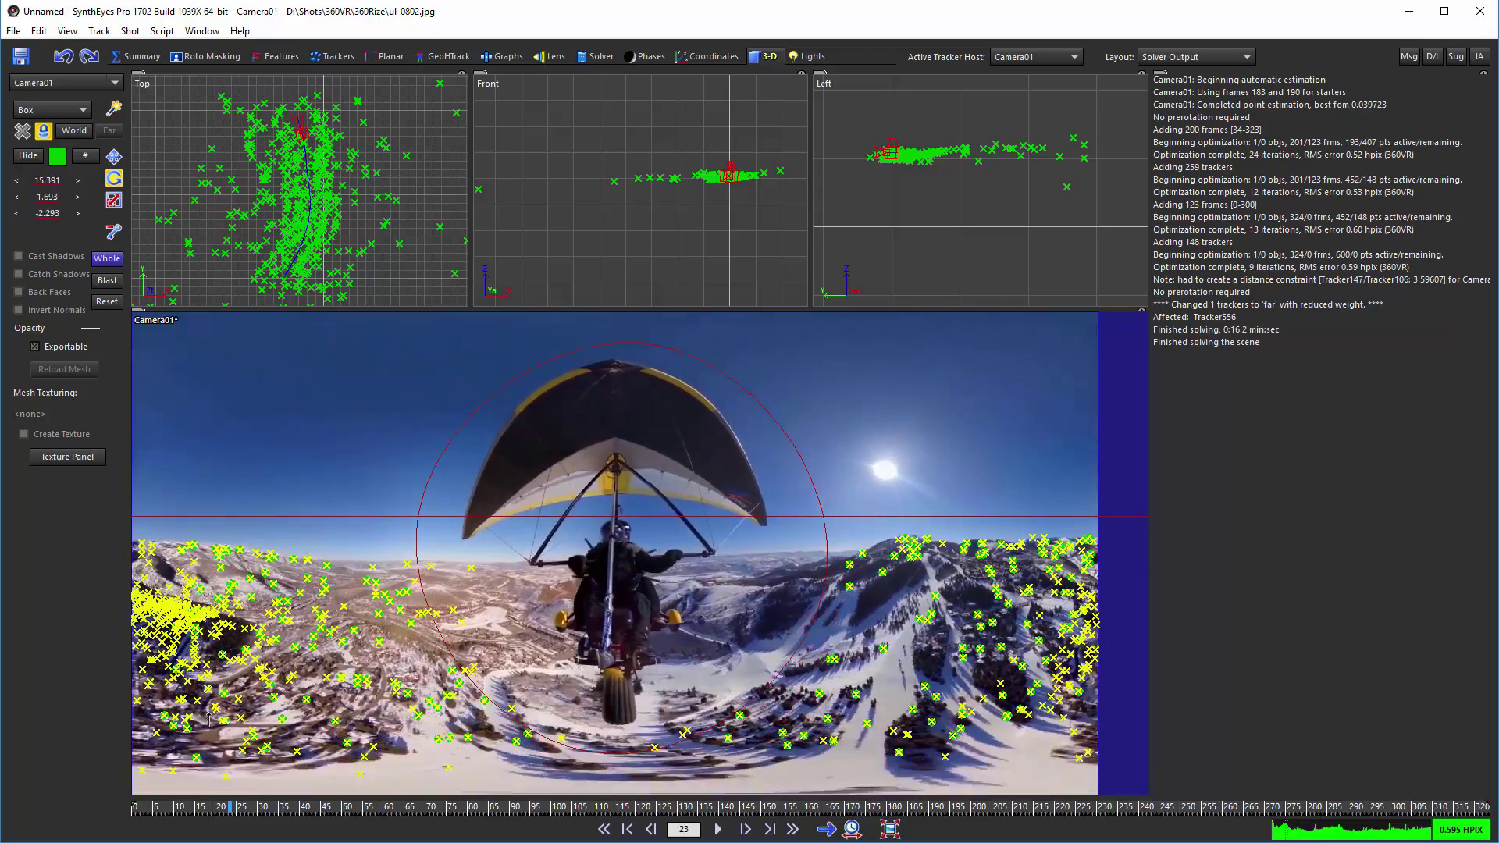
key(space)
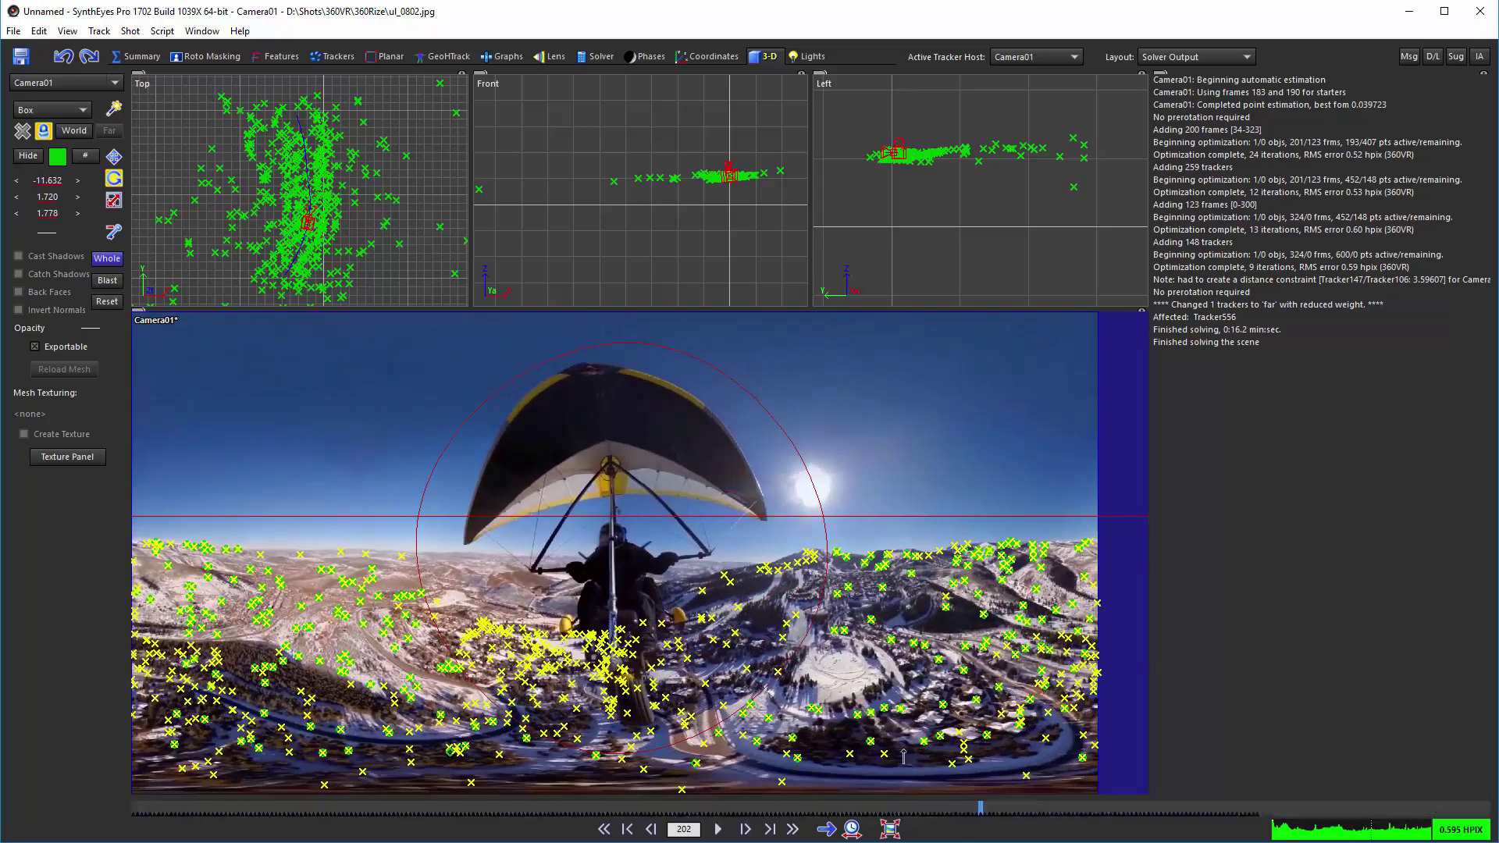
drag(903, 756, 135, 536)
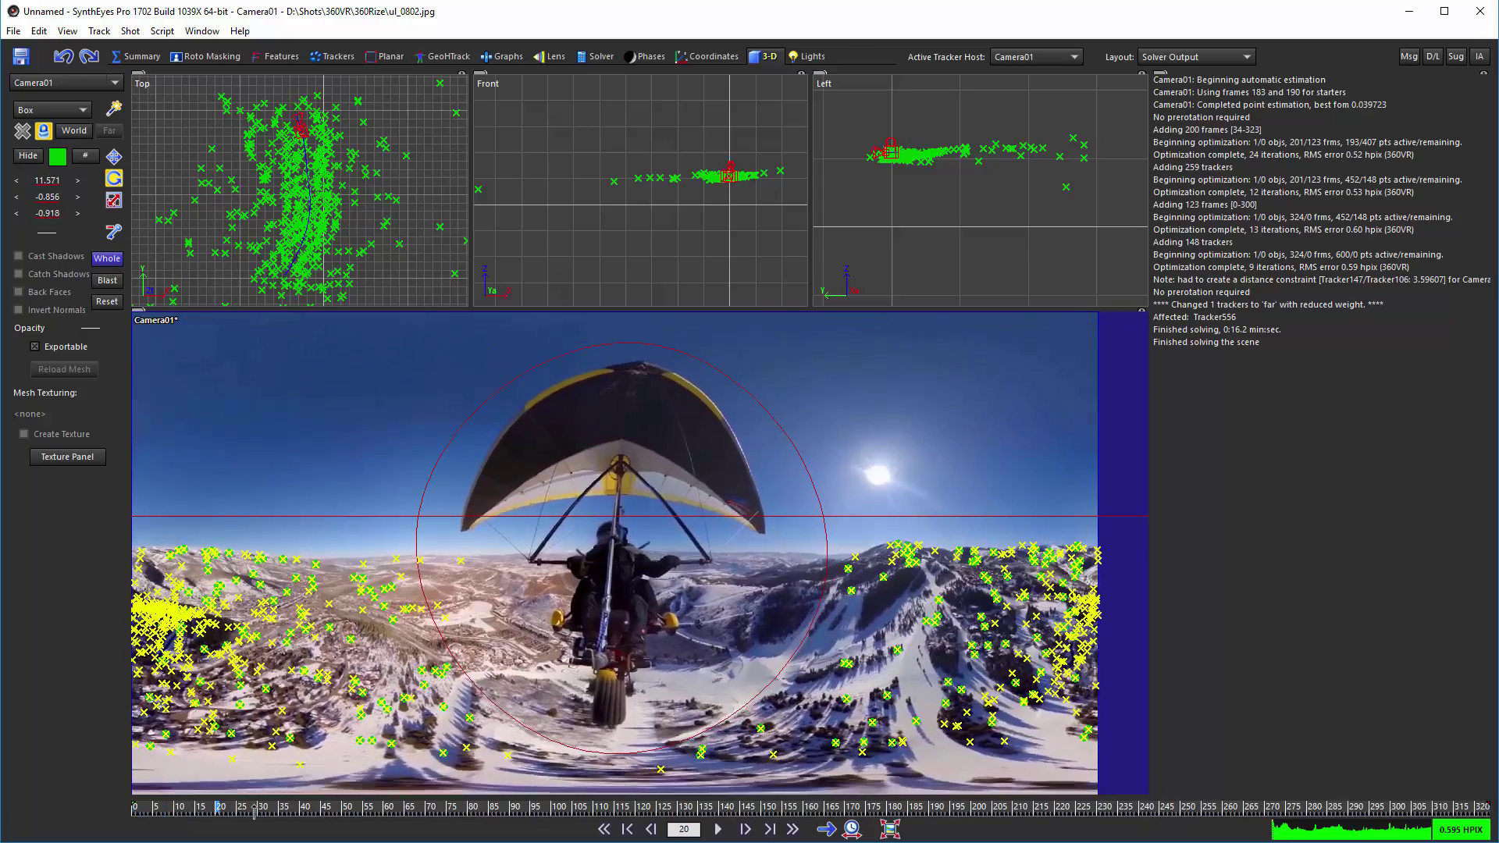
drag(172, 822, 1035, 827)
- Re-run the VR360 Stabilize from Camera Path script on the levelled camera
drag(778, 816, 1397, 812)
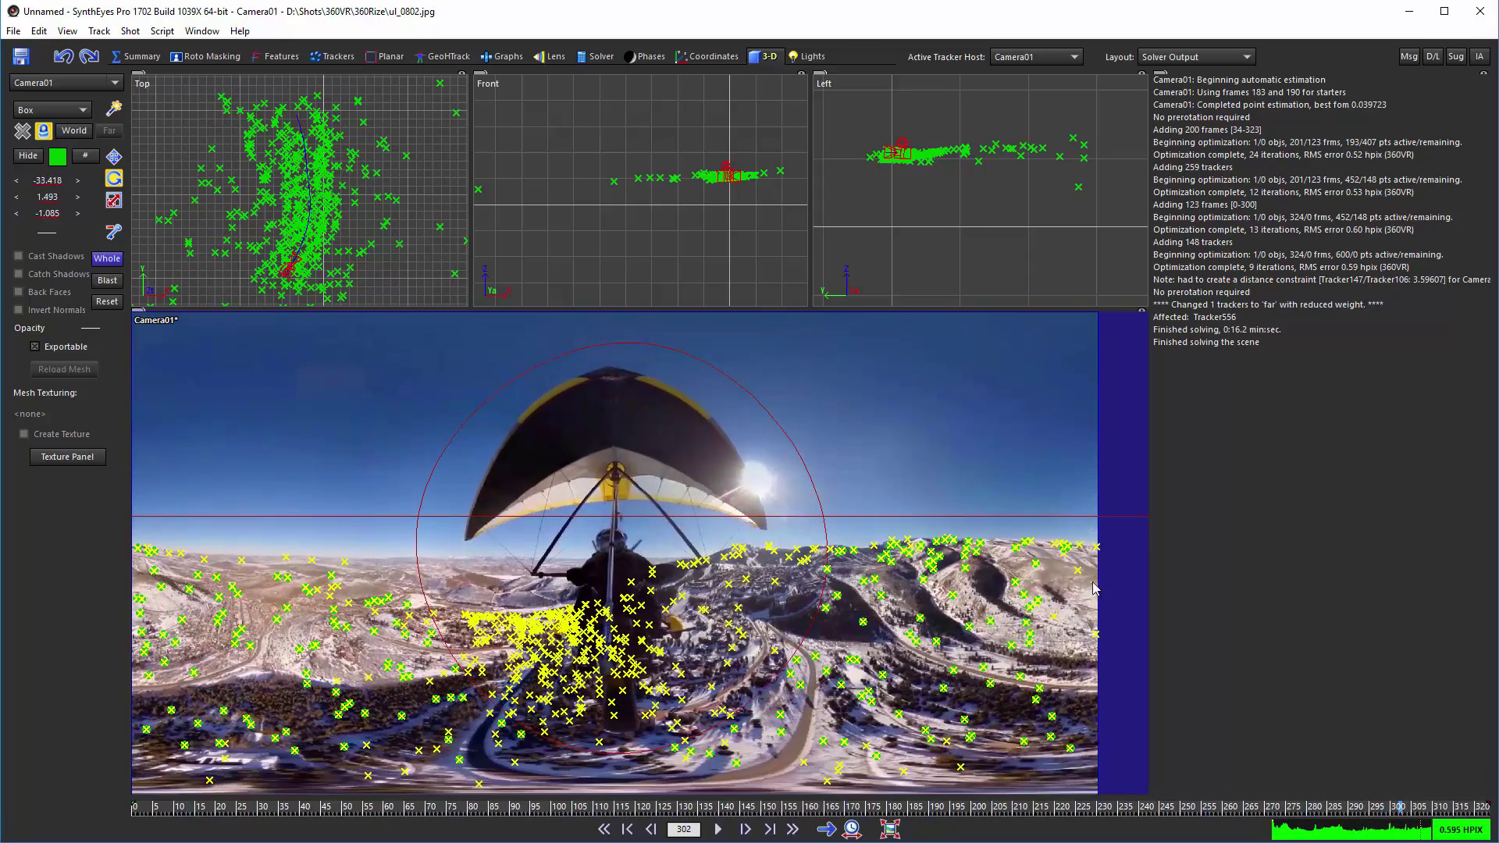
click(162, 31)
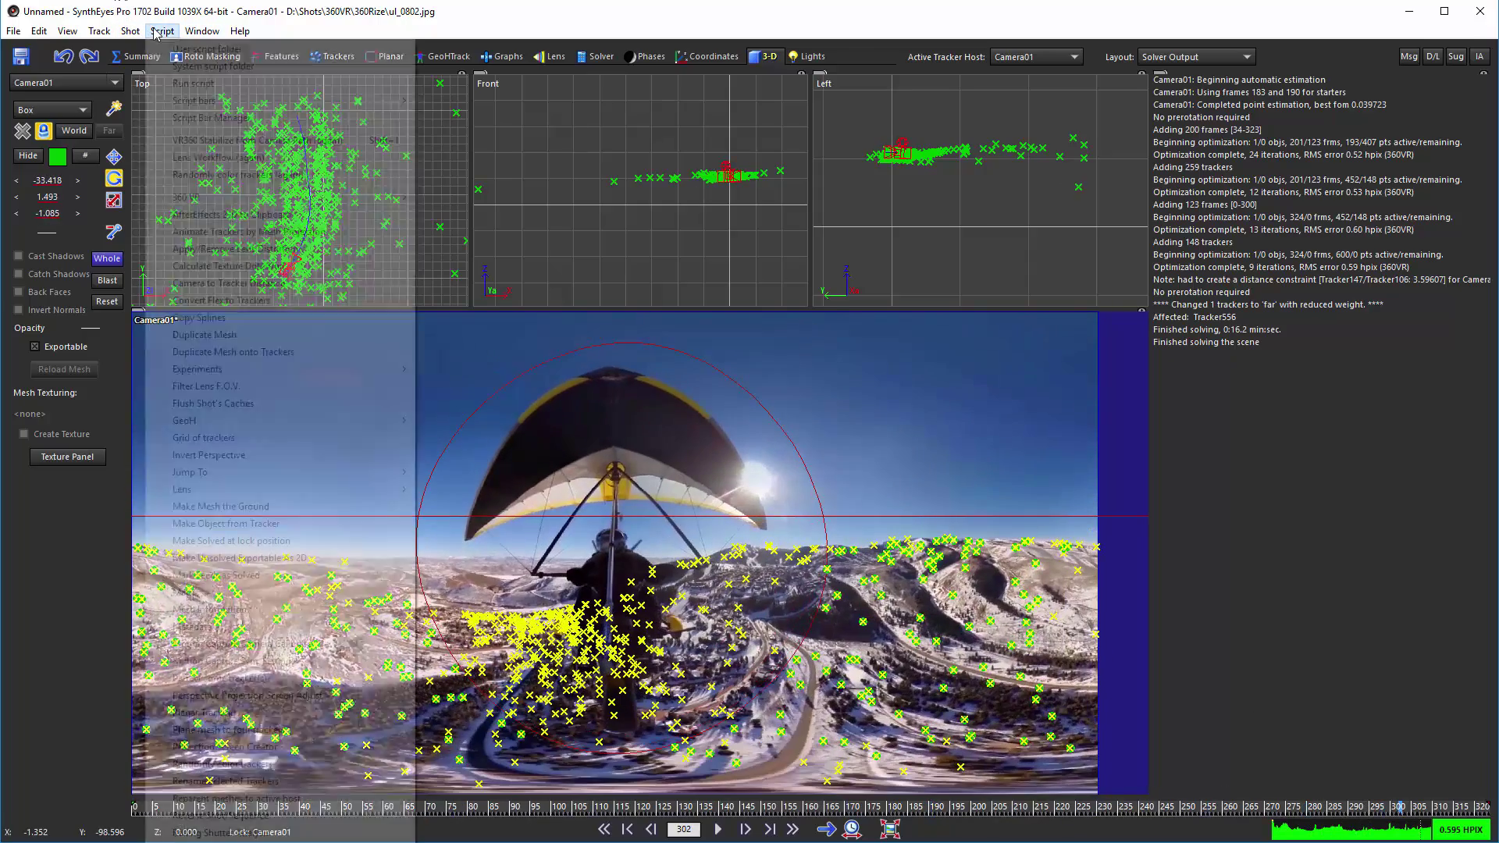
click(208, 142)
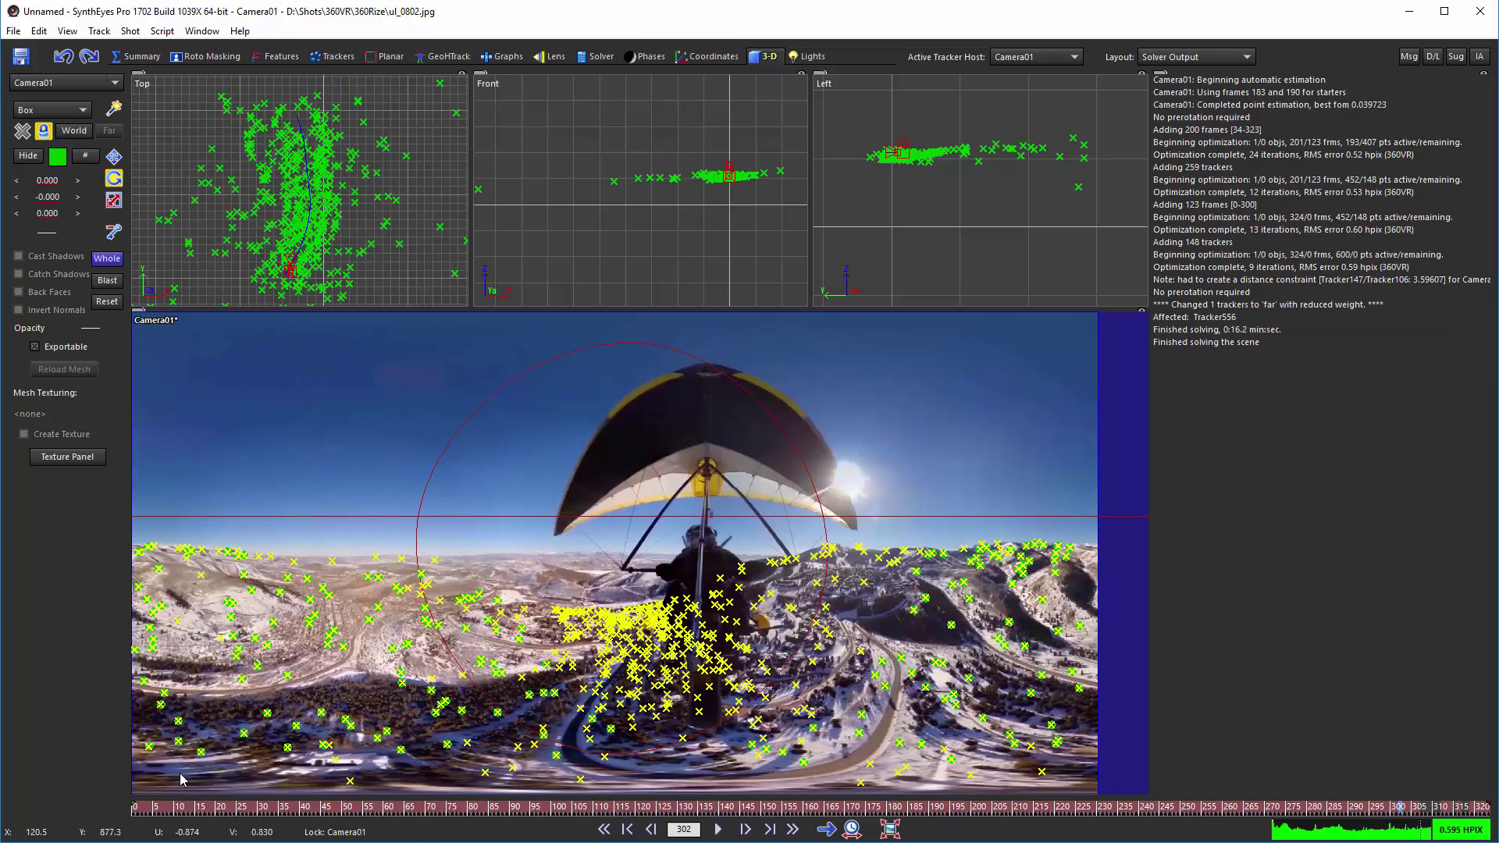
- Scrub and play the stabilized shot to confirm the horizon stays level
click(199, 808)
drag(371, 837, 1033, 775)
drag(917, 779, 516, 736)
drag(340, 724, 117, 708)
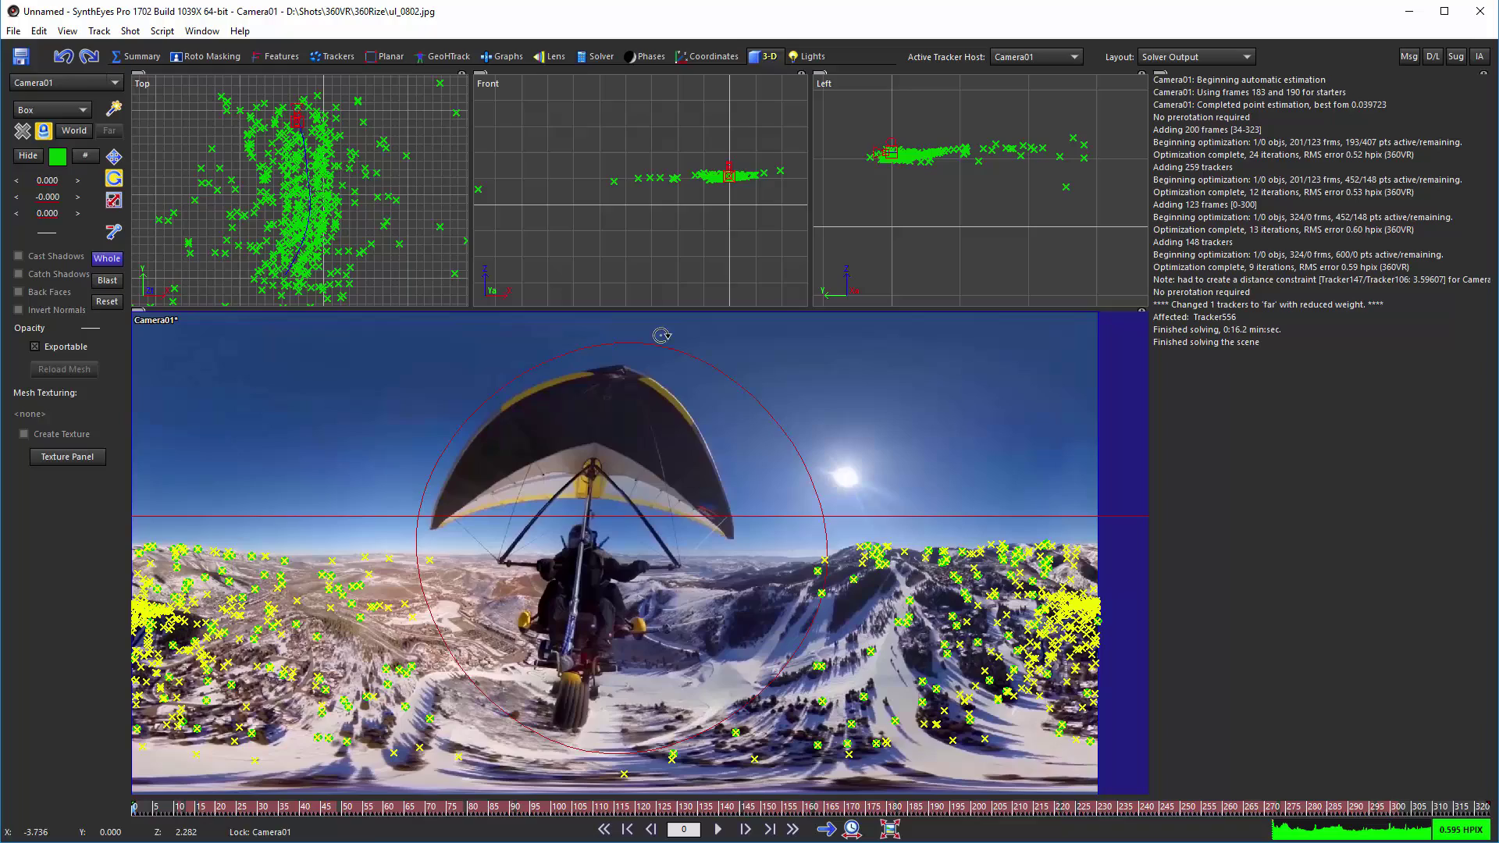
drag(196, 818, 505, 816)
click(716, 828)
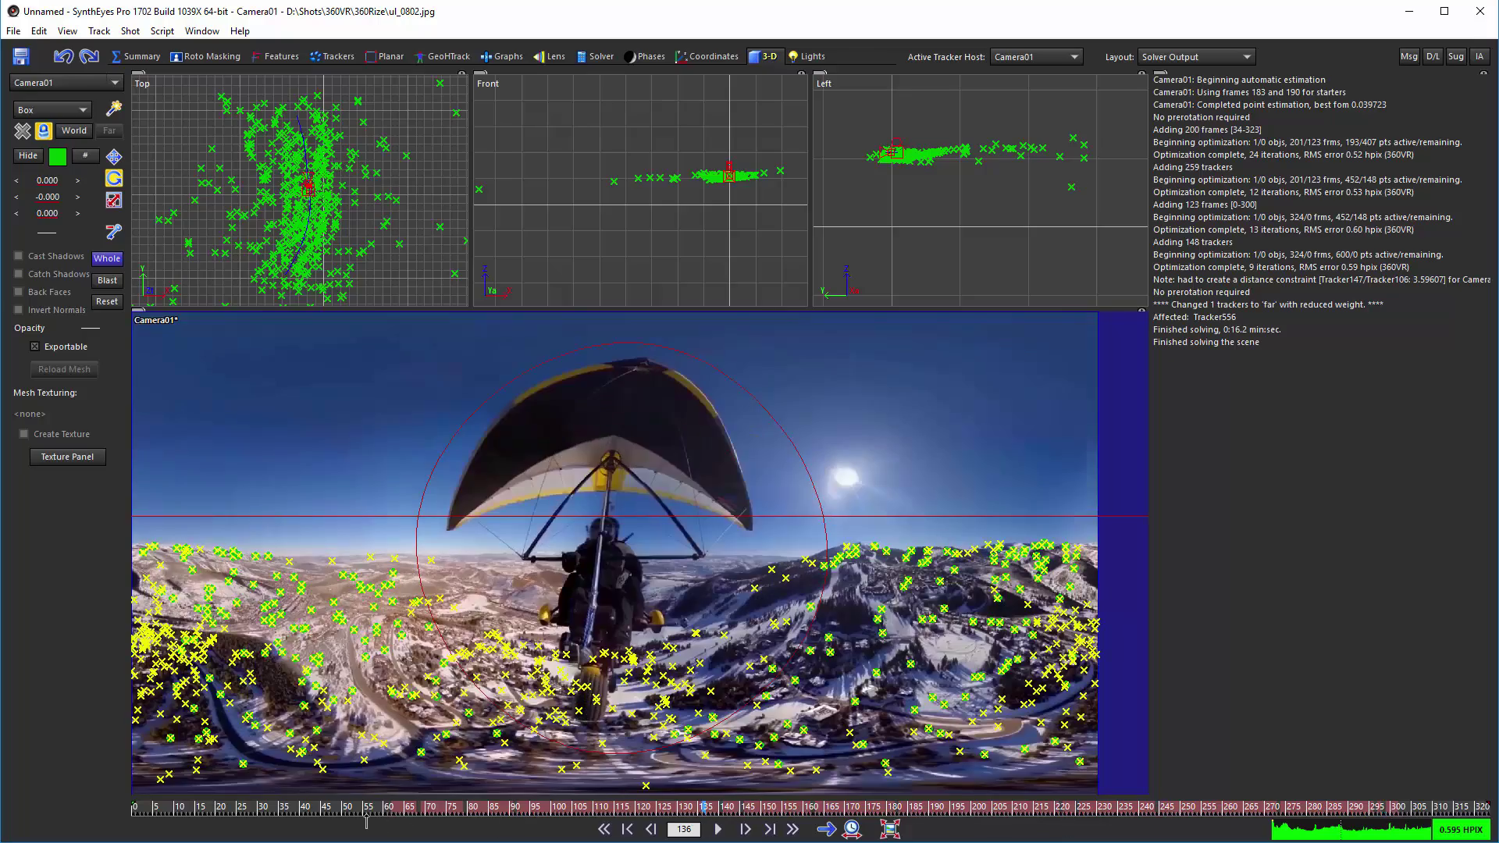
click(281, 817)
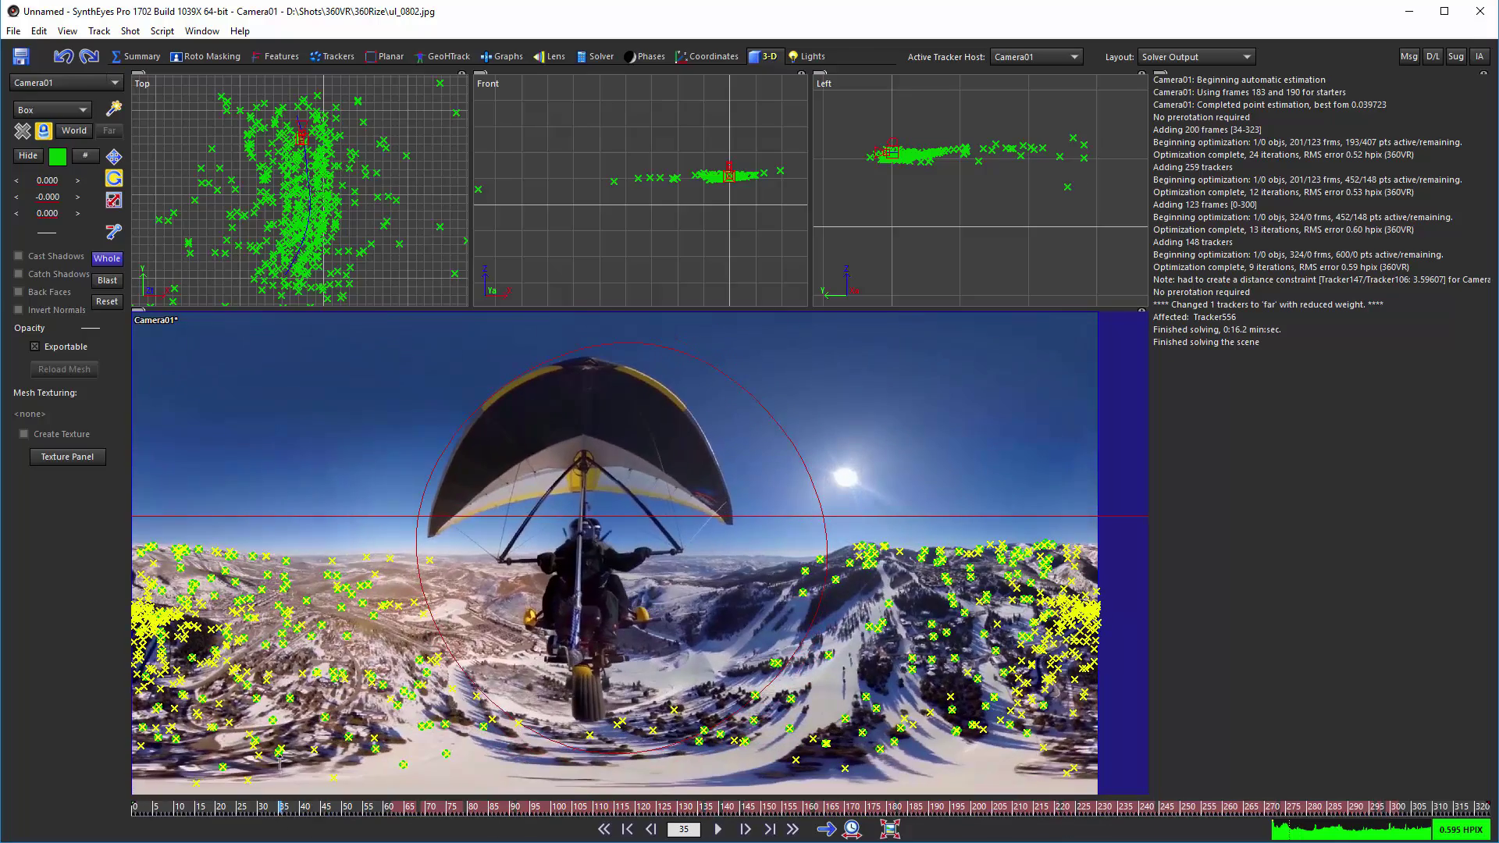
drag(281, 814, 227, 813)
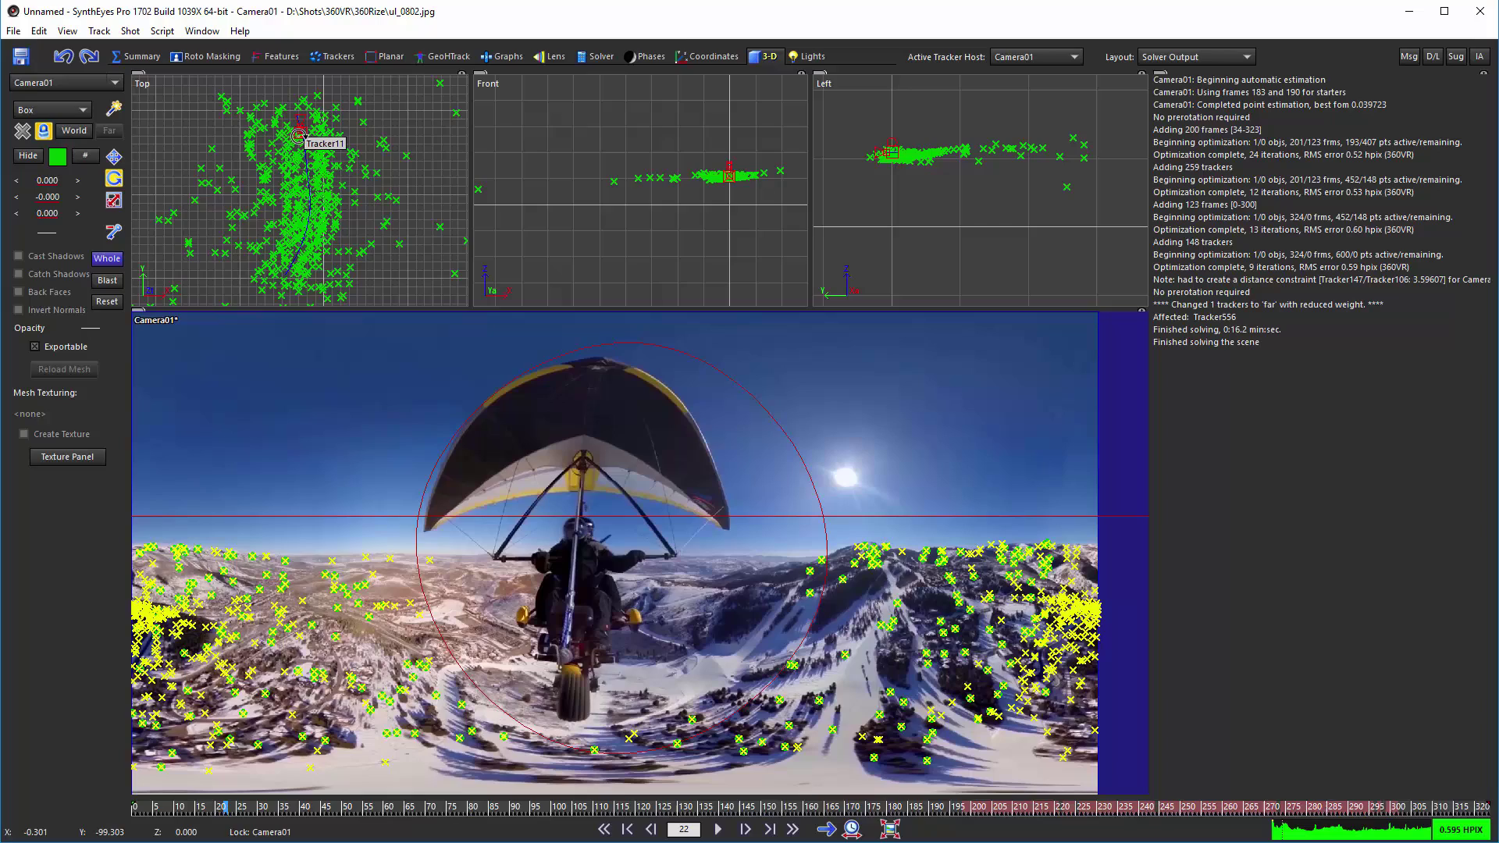
click(146, 807)
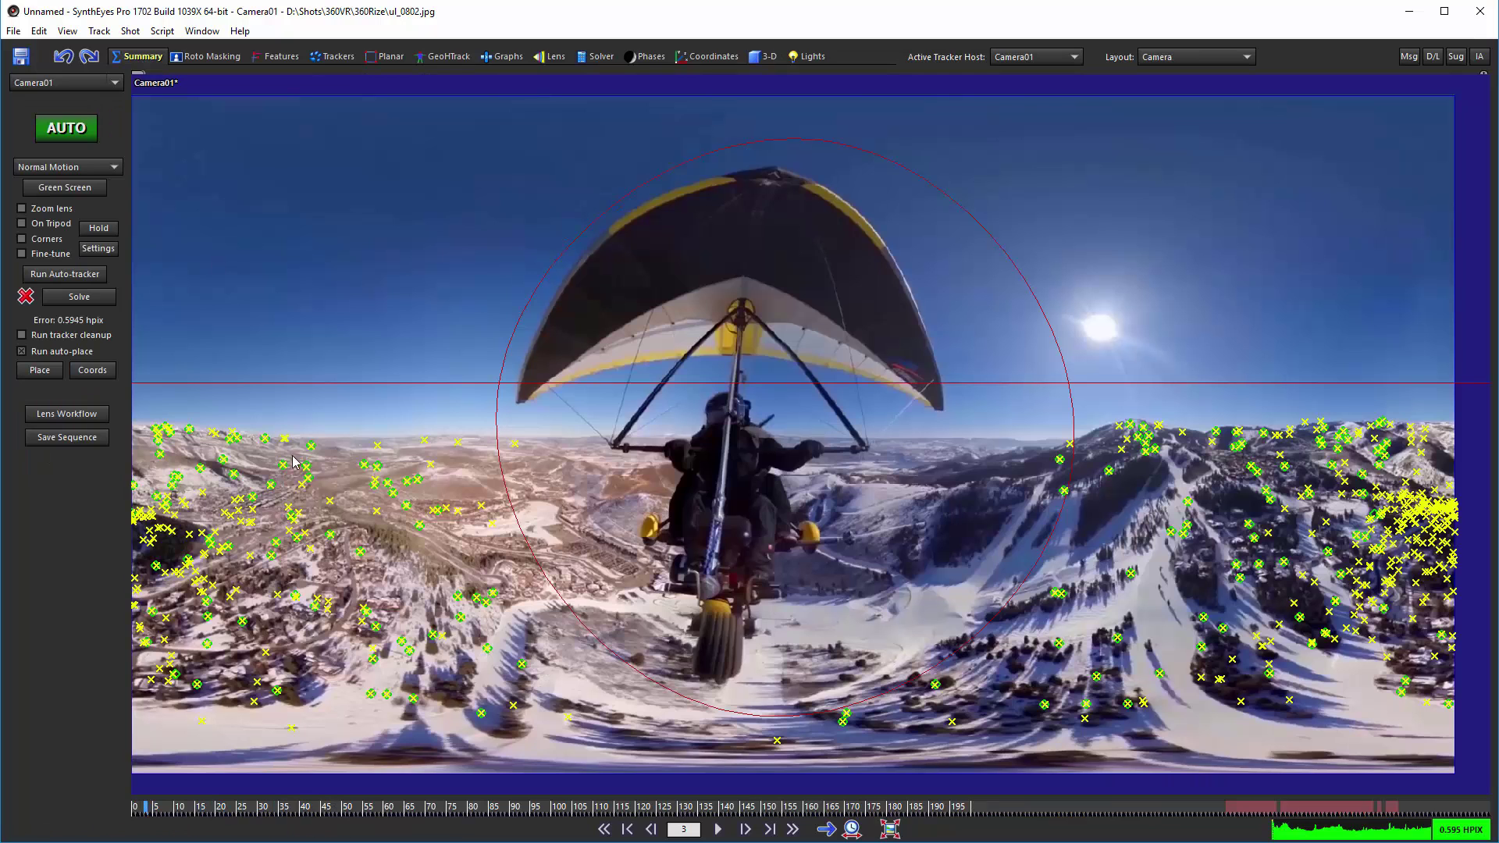
- Play the stabilized shot from frame 0 in the Summary room's full-size camera view, then stop
click(139, 57)
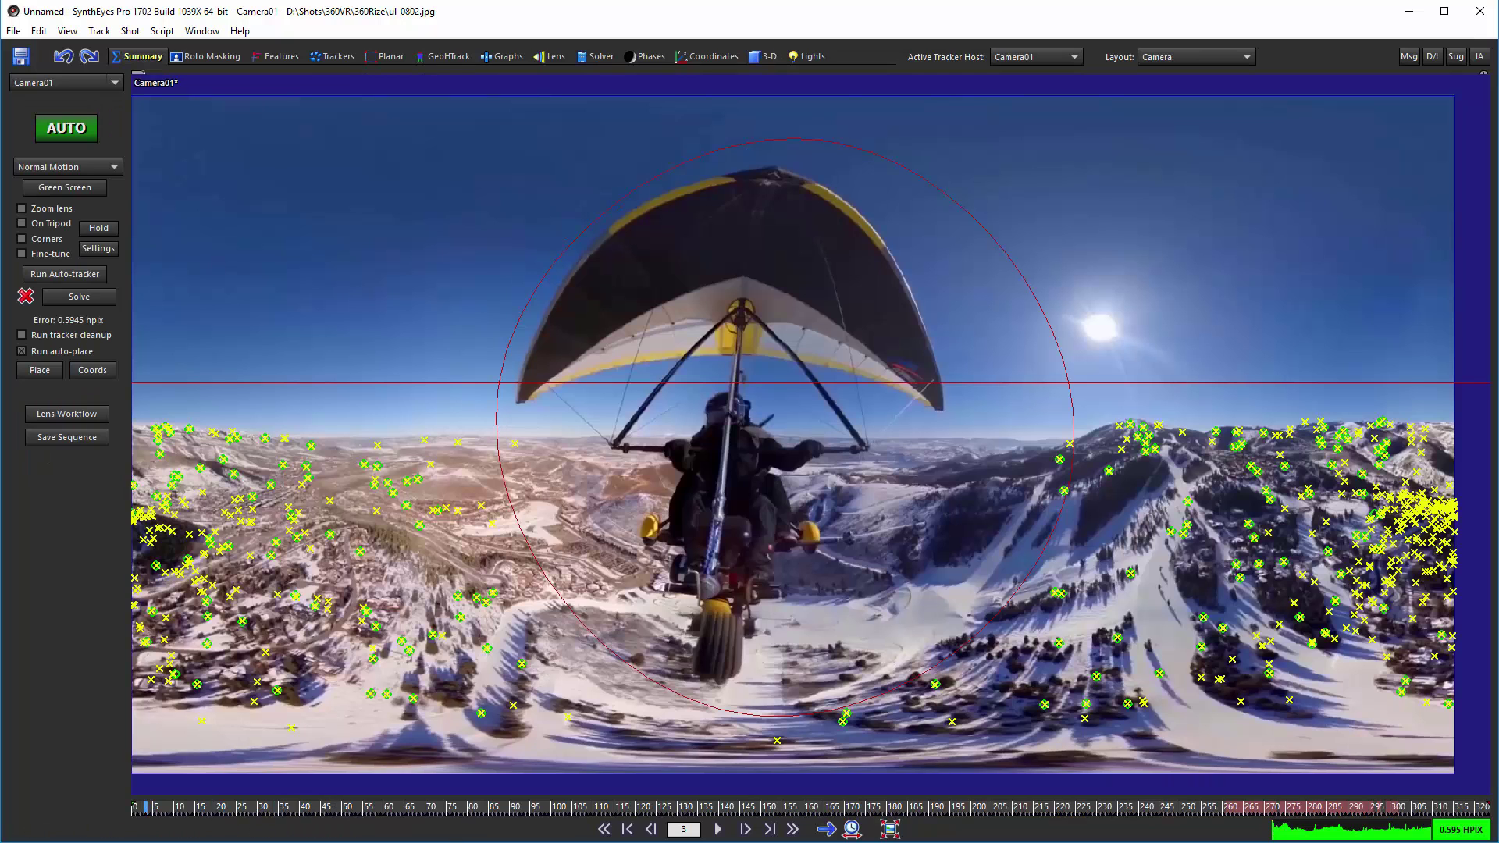
click(604, 829)
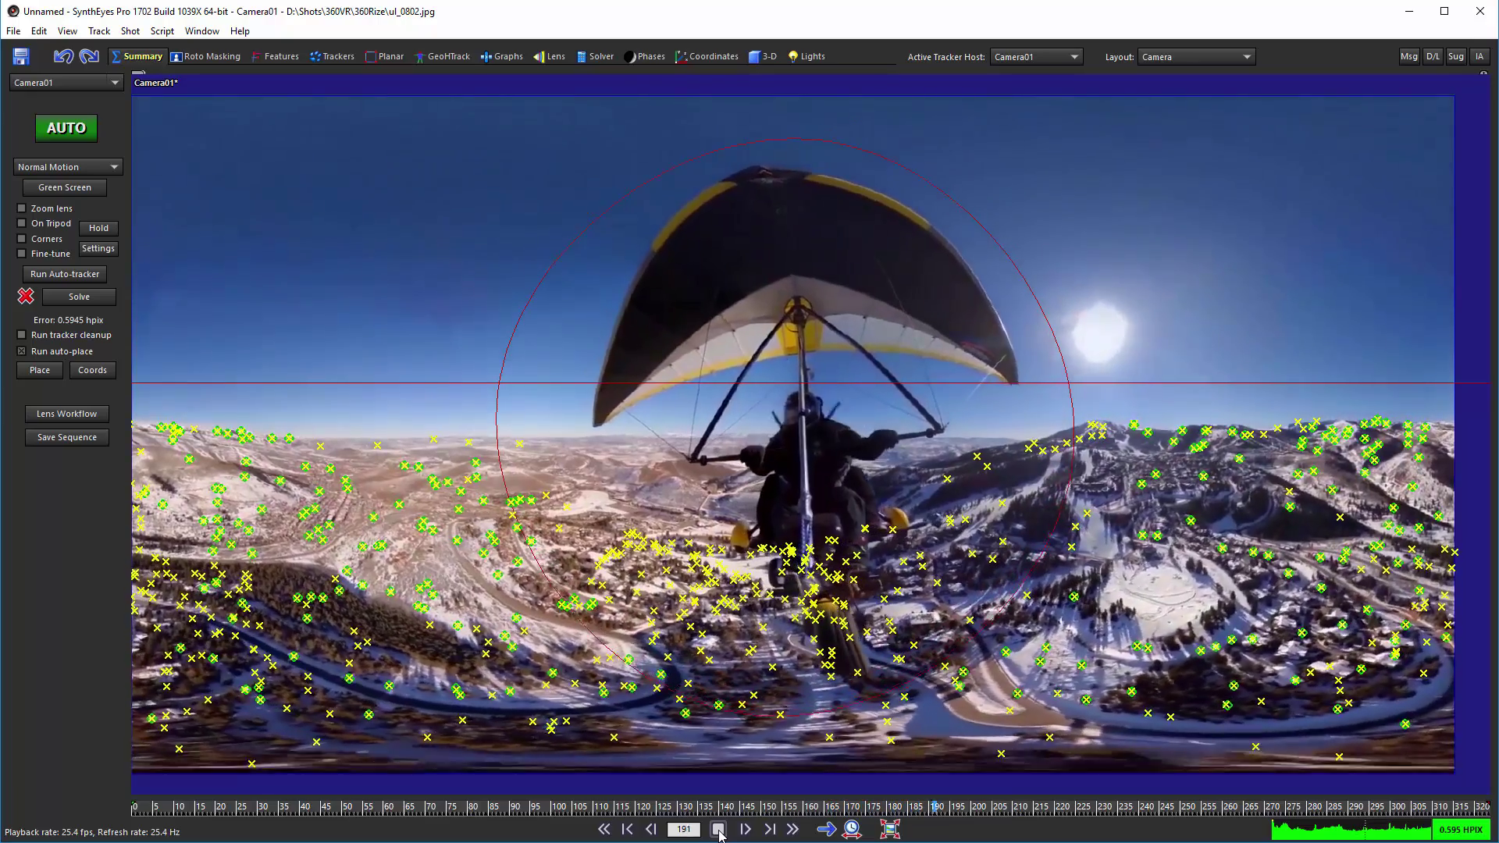
click(719, 829)
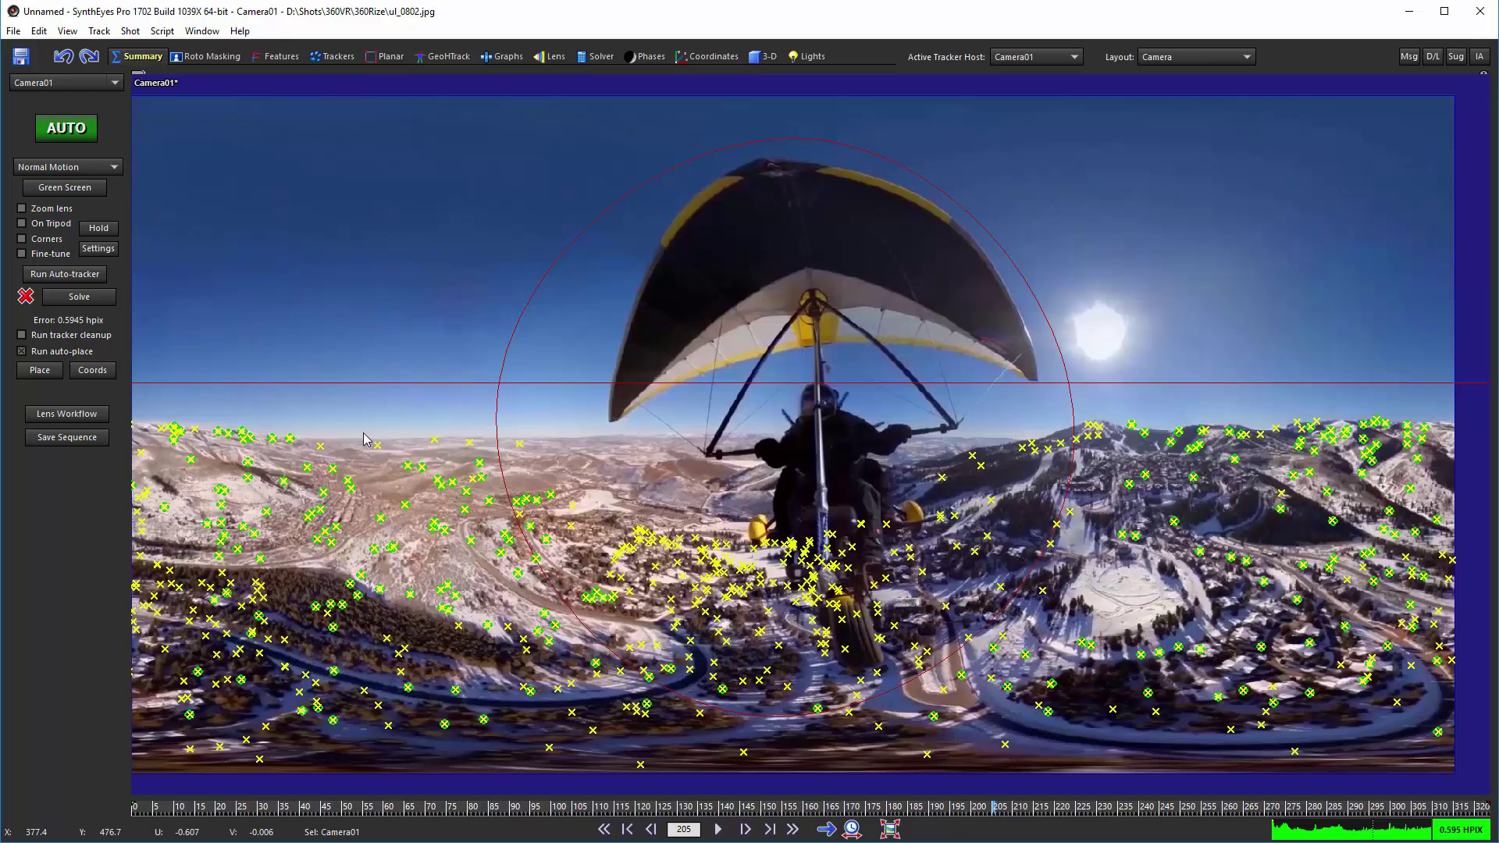
click(14, 32)
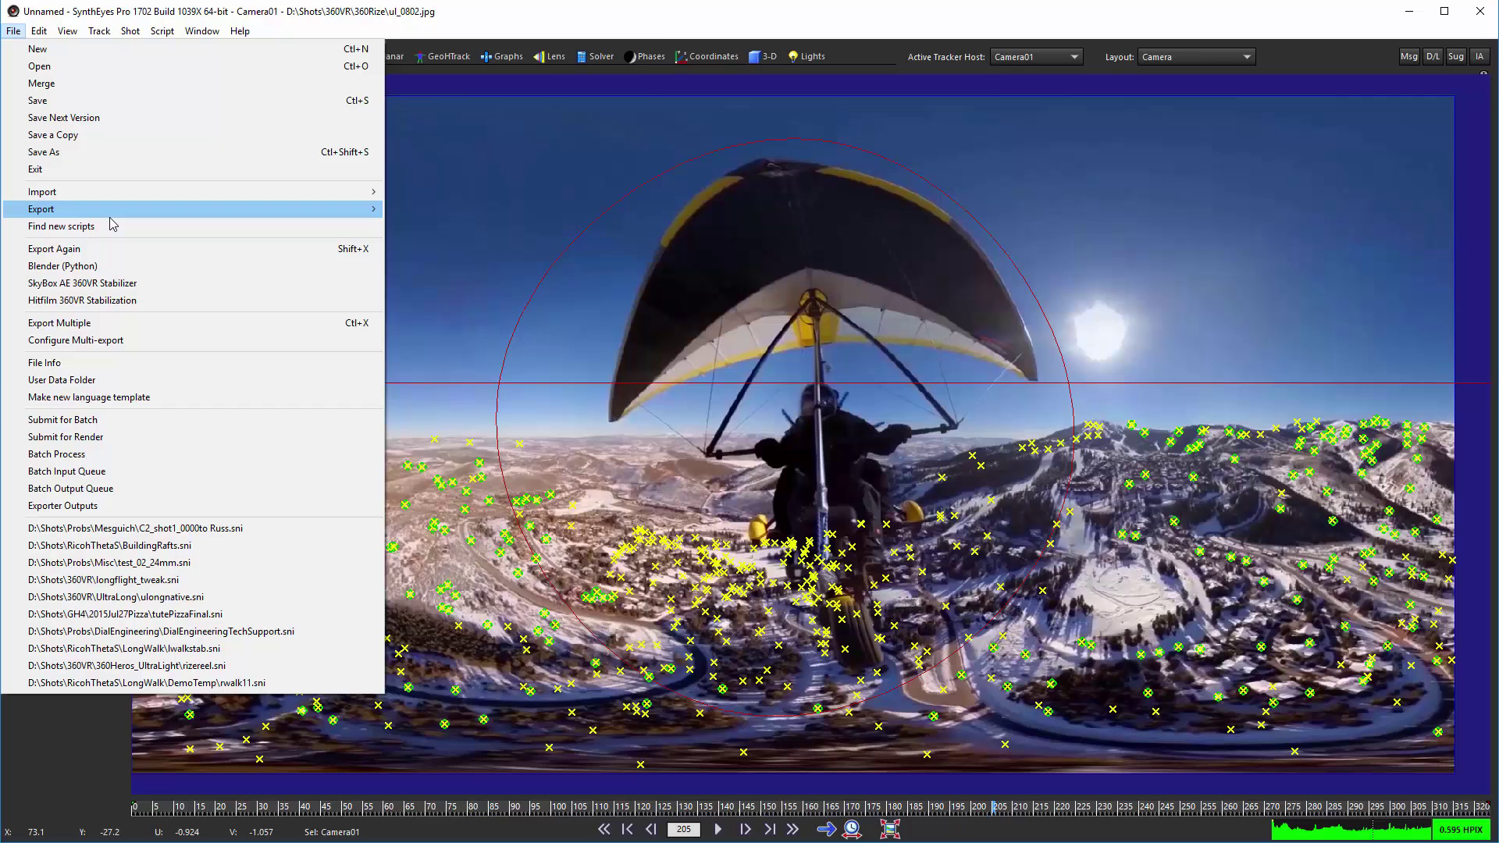
- Export a SkyBox AE 360VR Stabilizer script over phase.jsx, opening Camera01Stab360 in After Effects
mouse_move(113, 222)
mouse_move(463, 4)
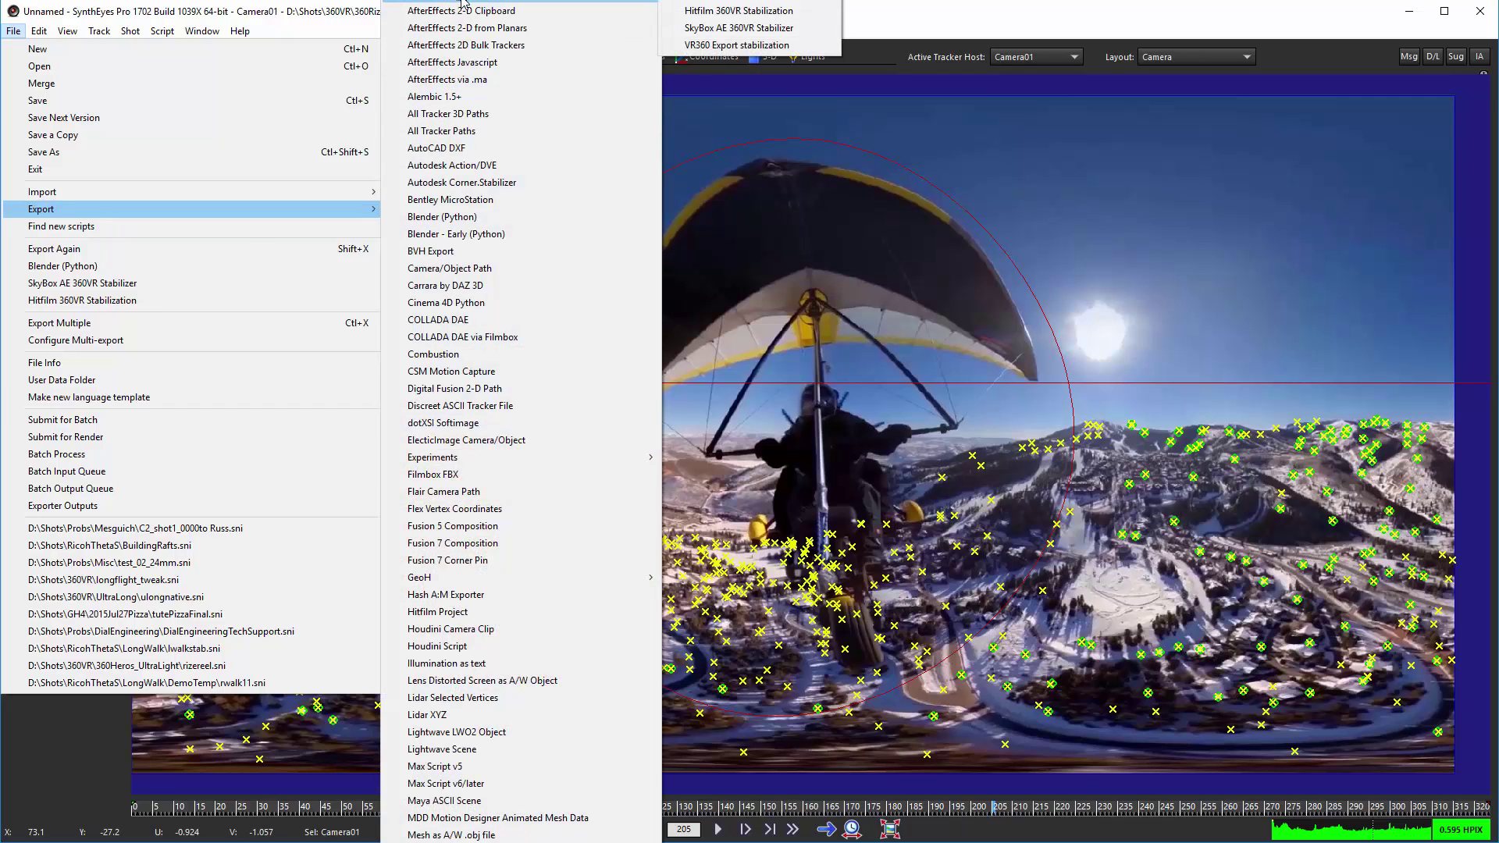
click(726, 30)
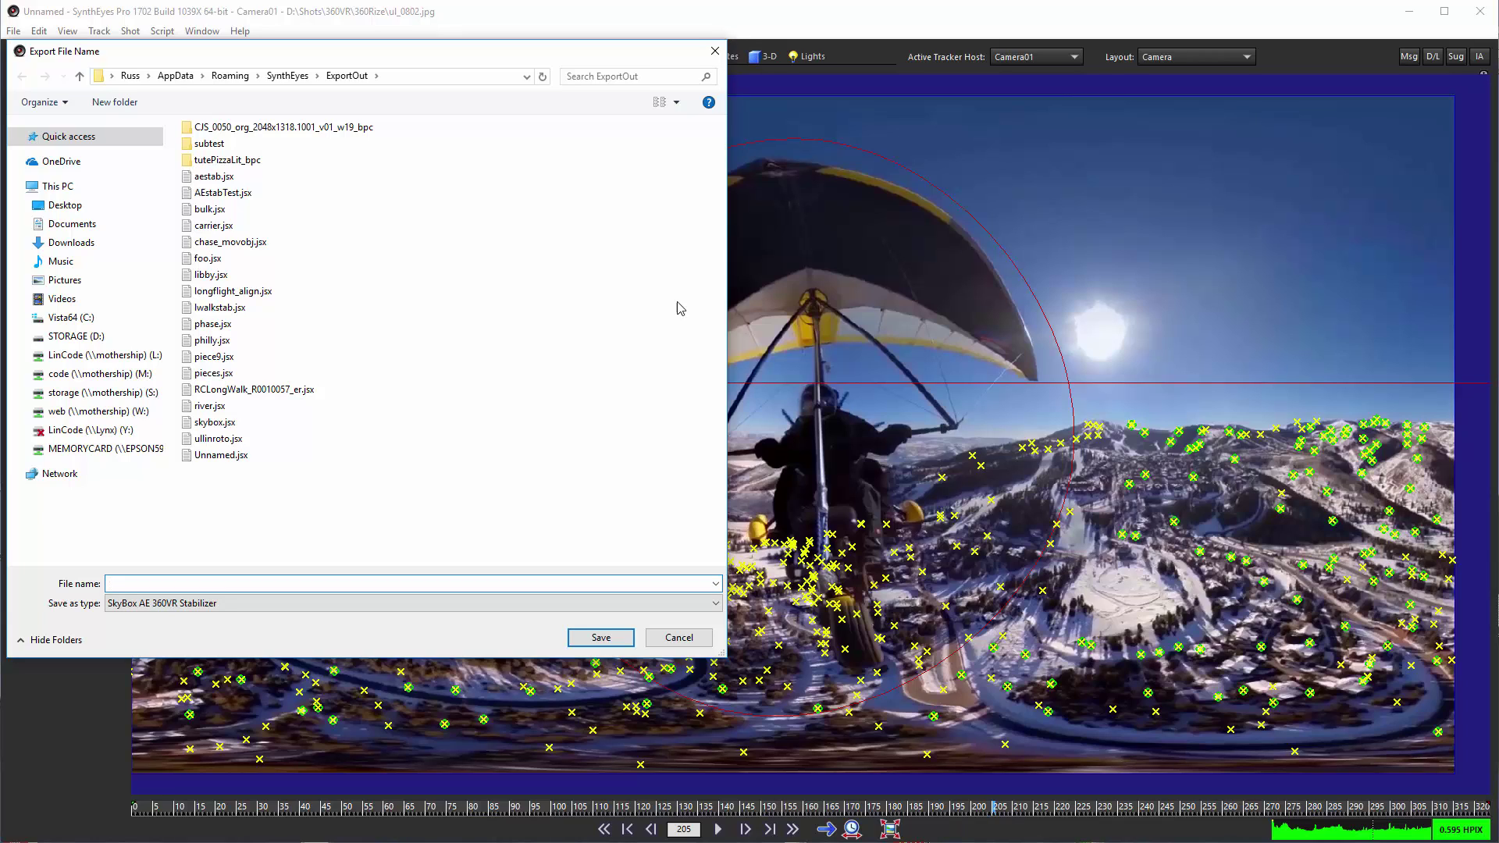
click(206, 328)
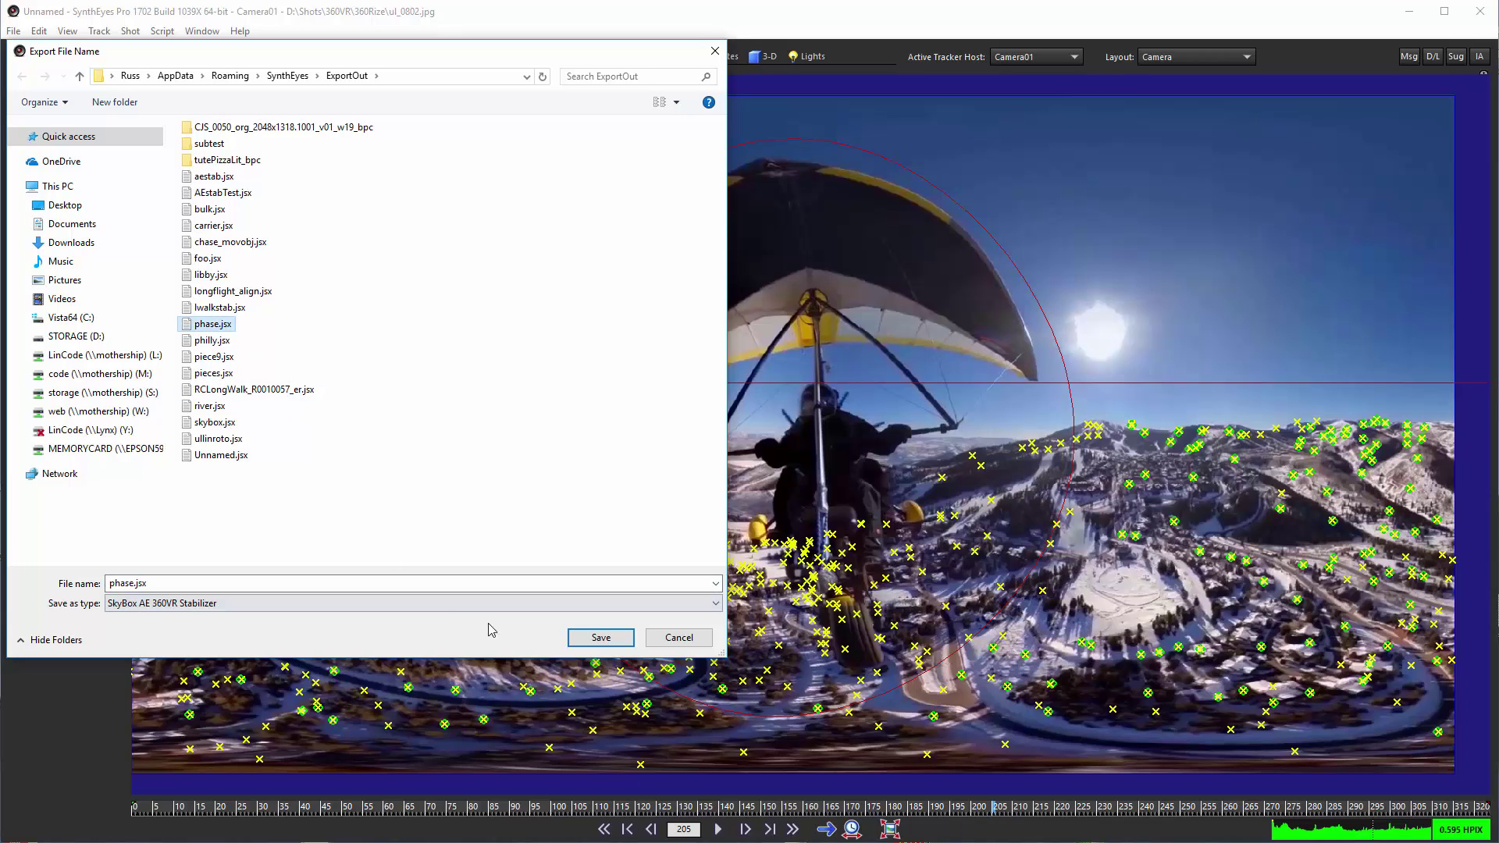
click(595, 642)
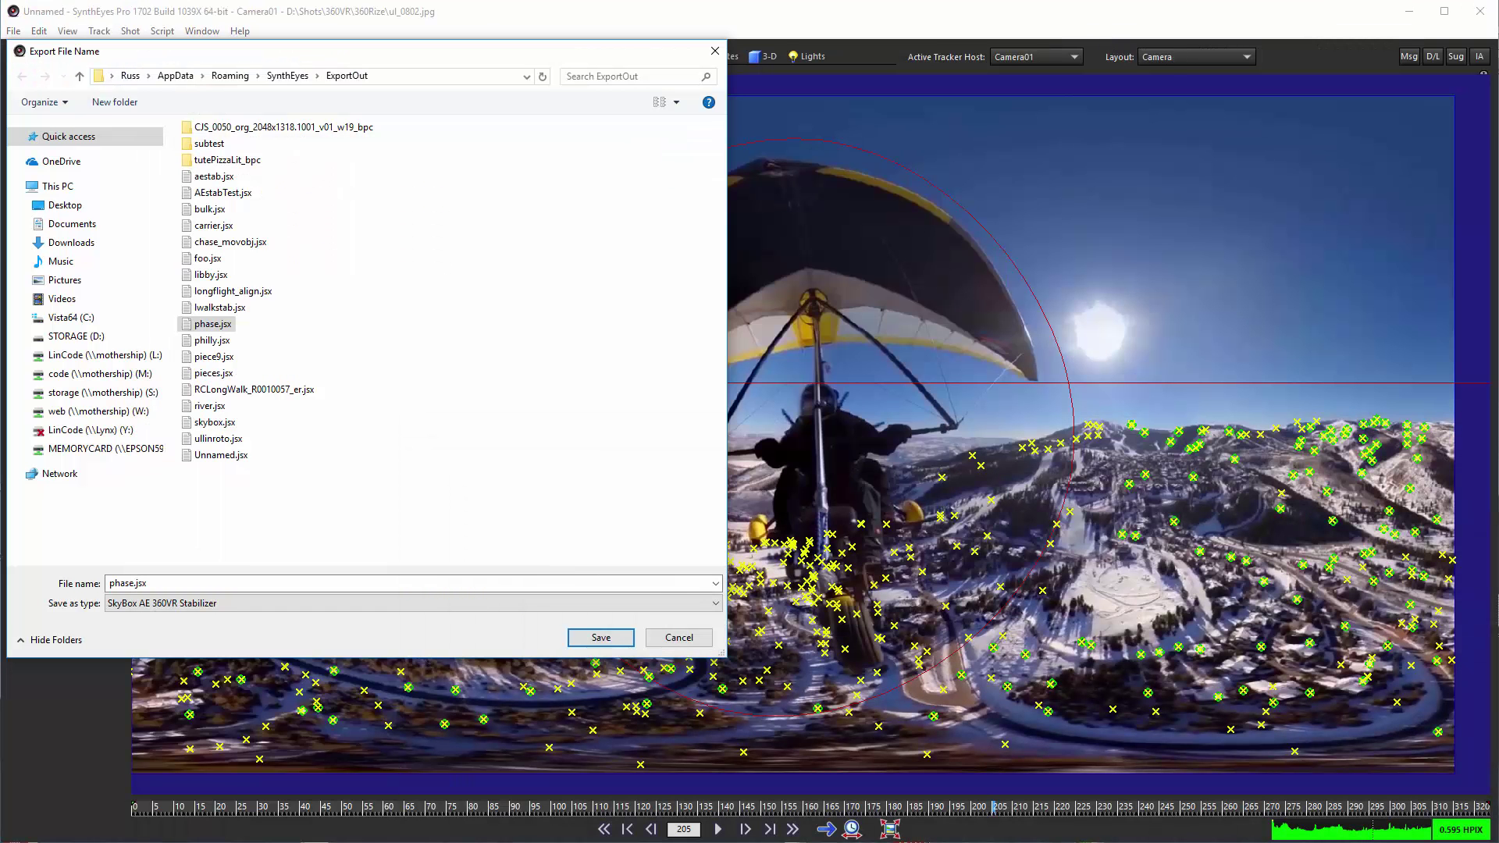
click(600, 638)
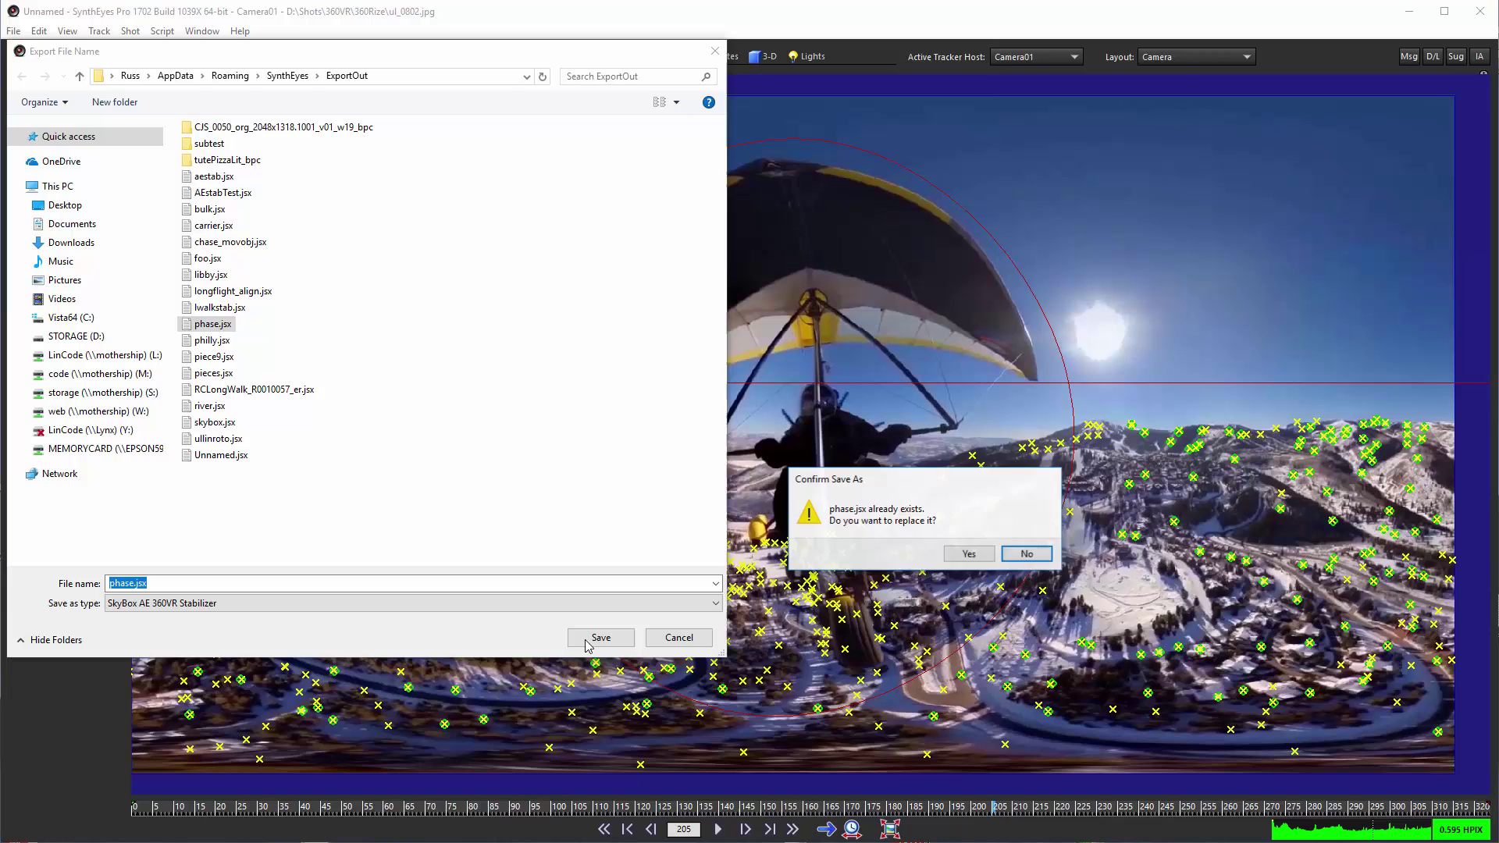
click(960, 555)
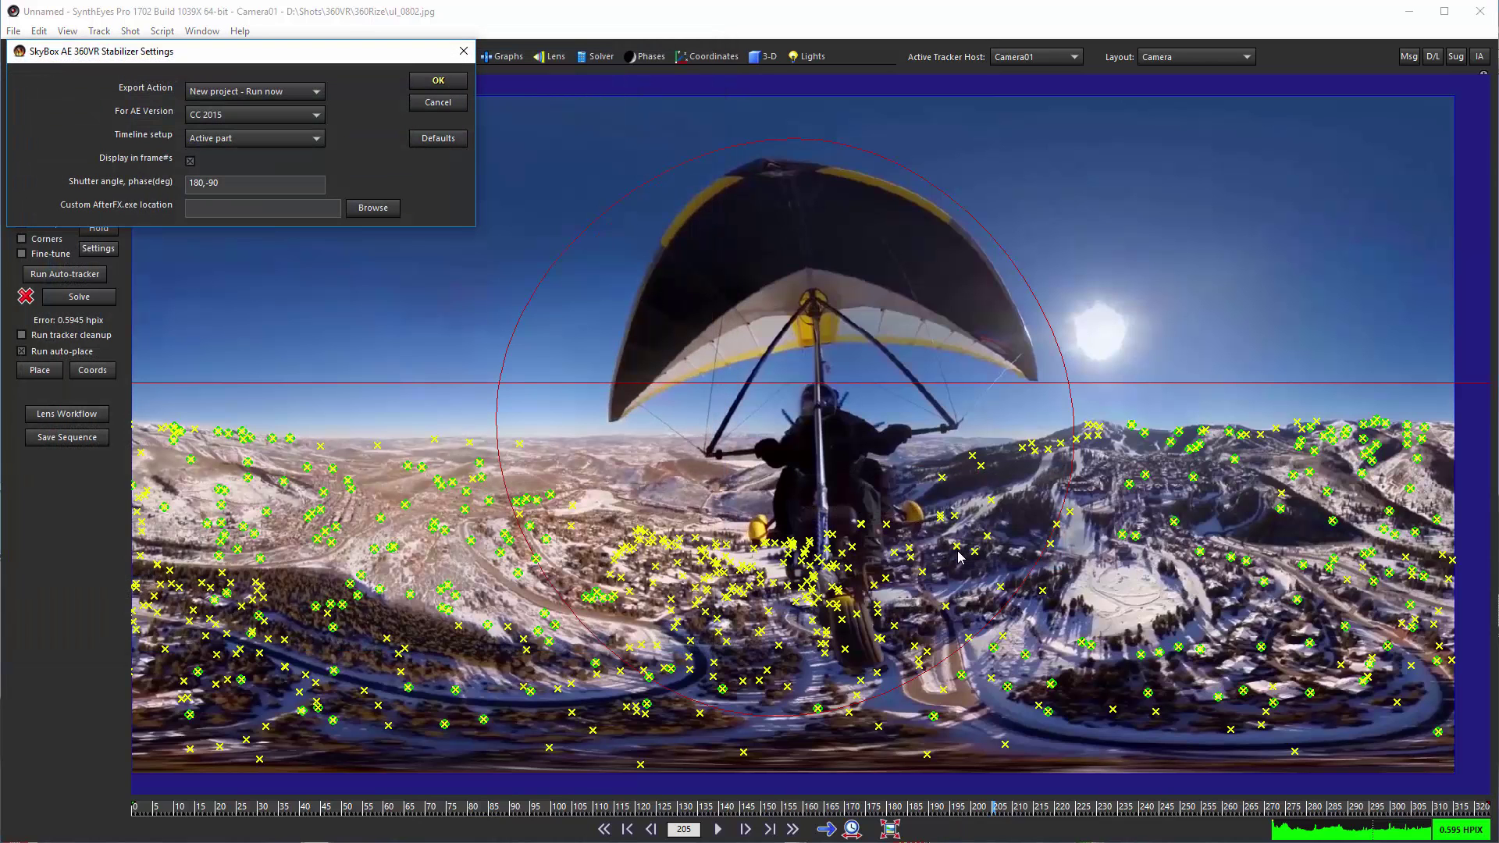
click(439, 82)
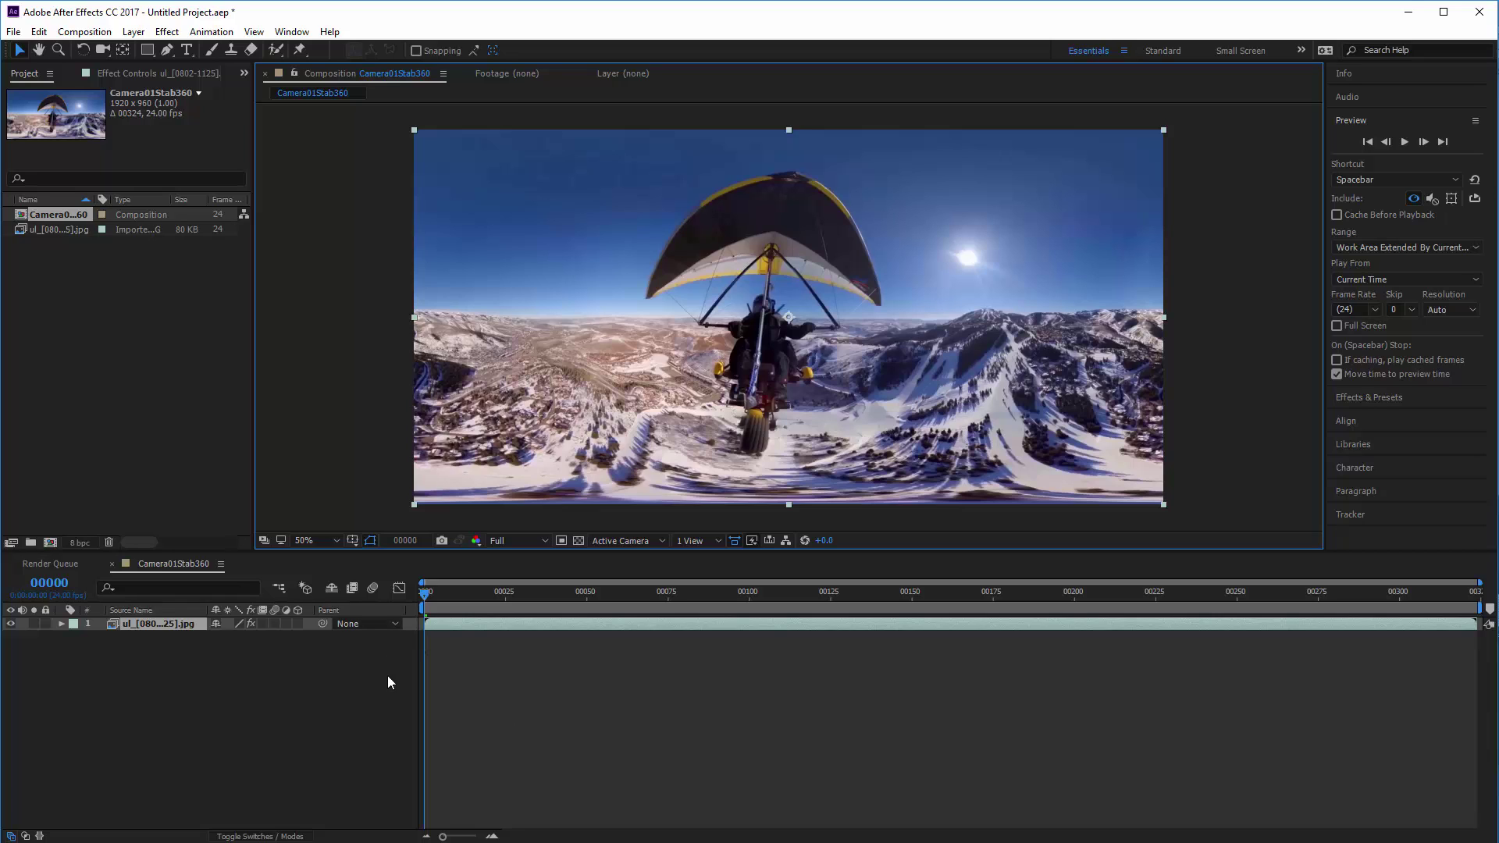
- Preview the composition, then expand the layer's Rotate Sphere effect to show Tilt, Pan and Roll
click(1405, 142)
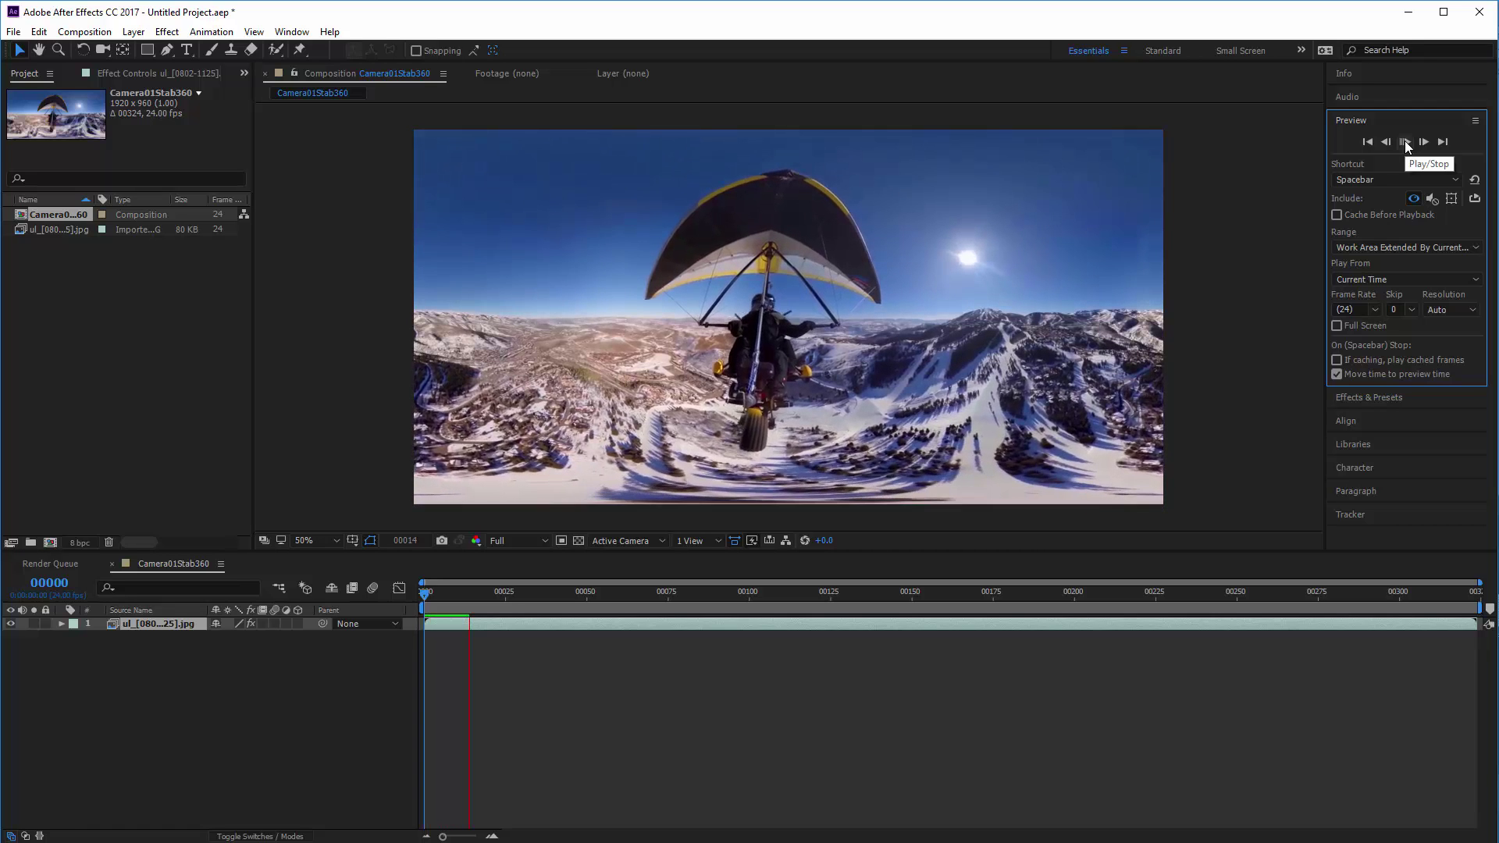
click(1405, 143)
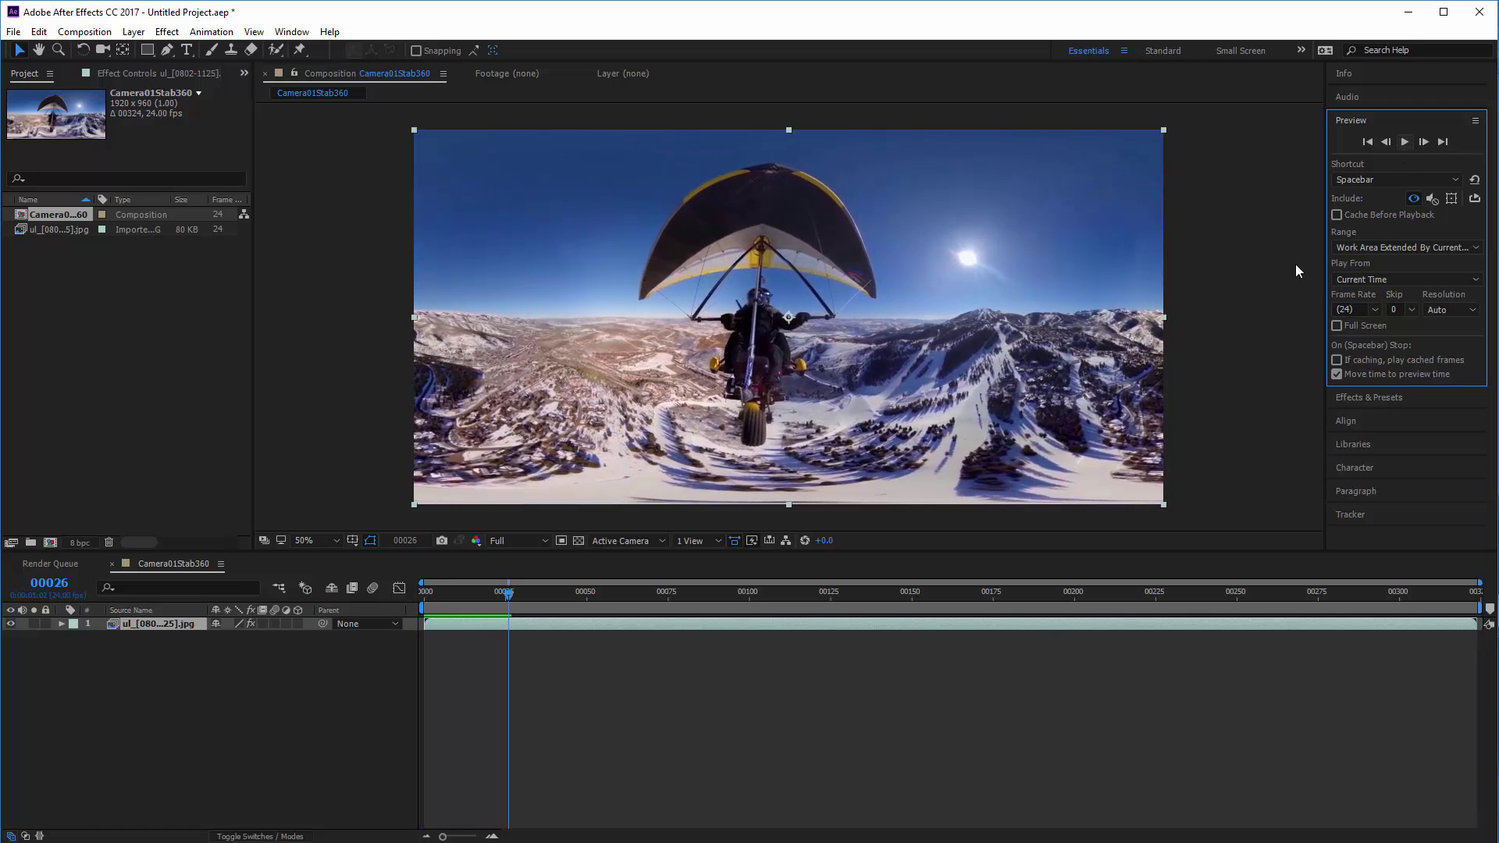
click(63, 624)
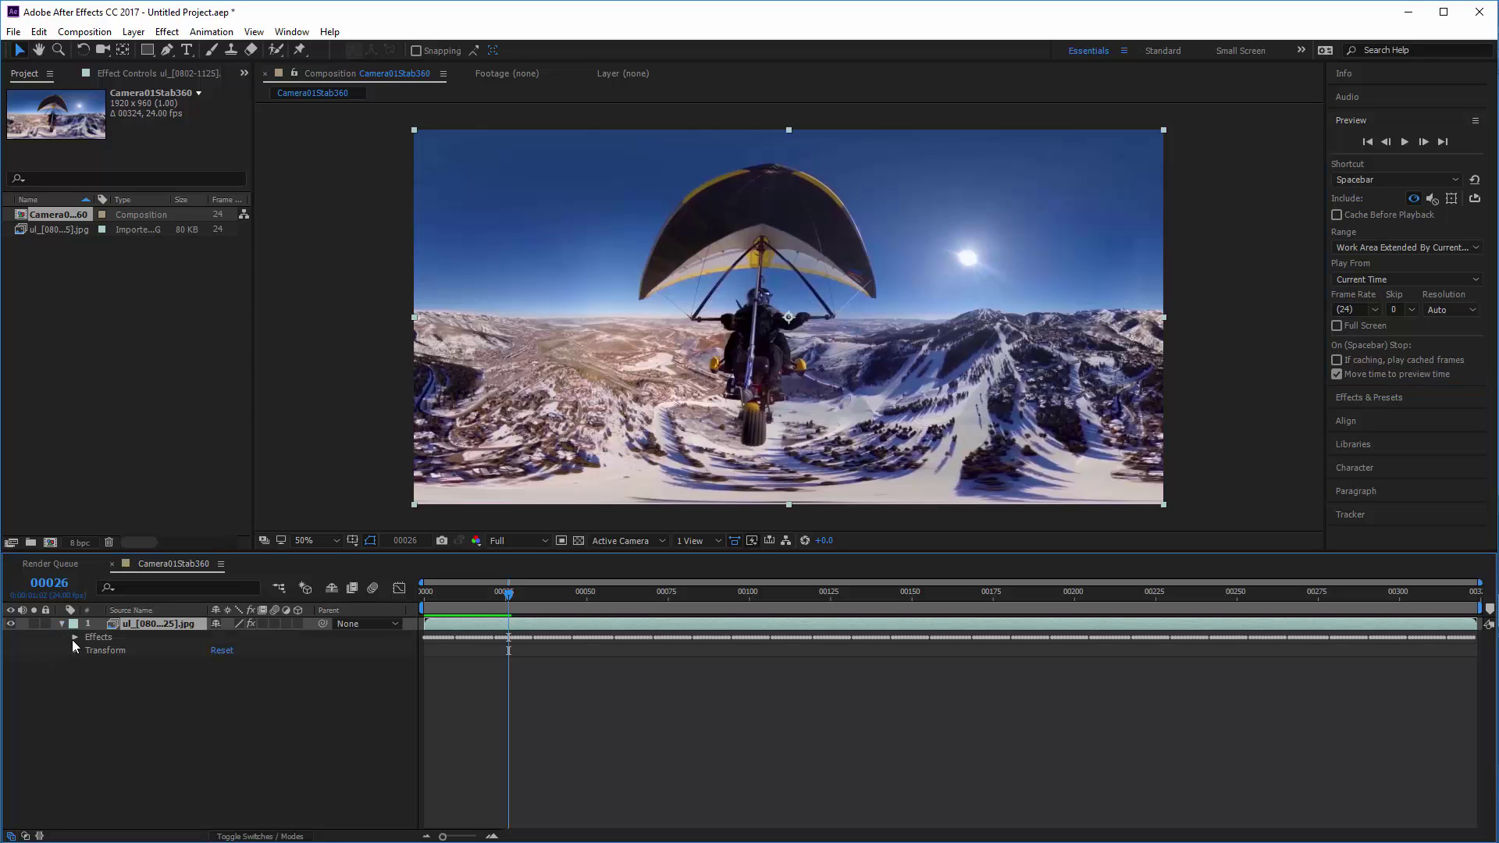
click(74, 638)
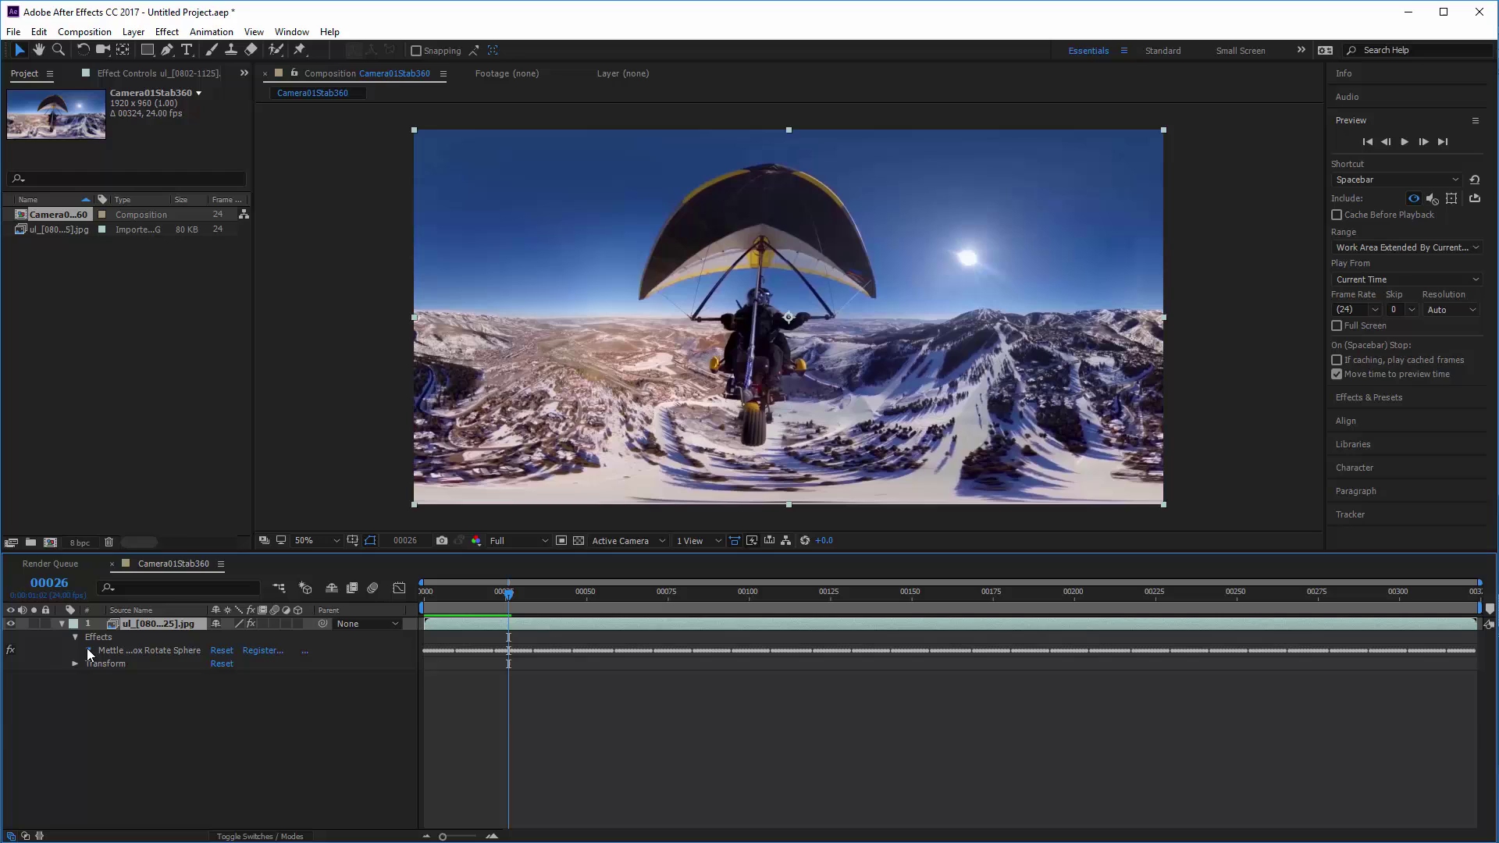
click(89, 651)
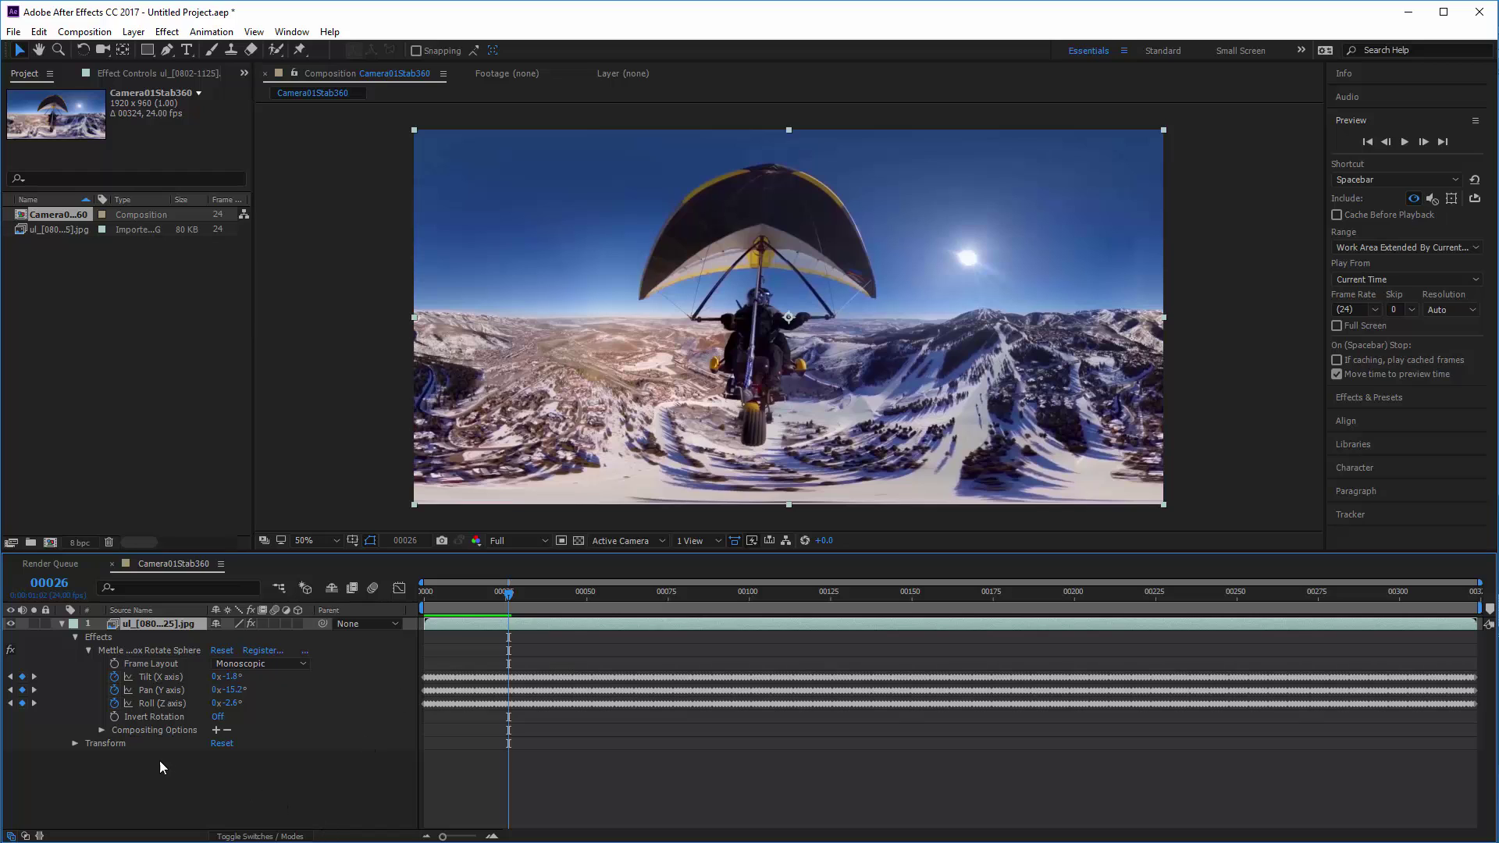
- Scrub around frame 15 to check the rotation keyframes, then replay the preview
drag(490, 599, 472, 595)
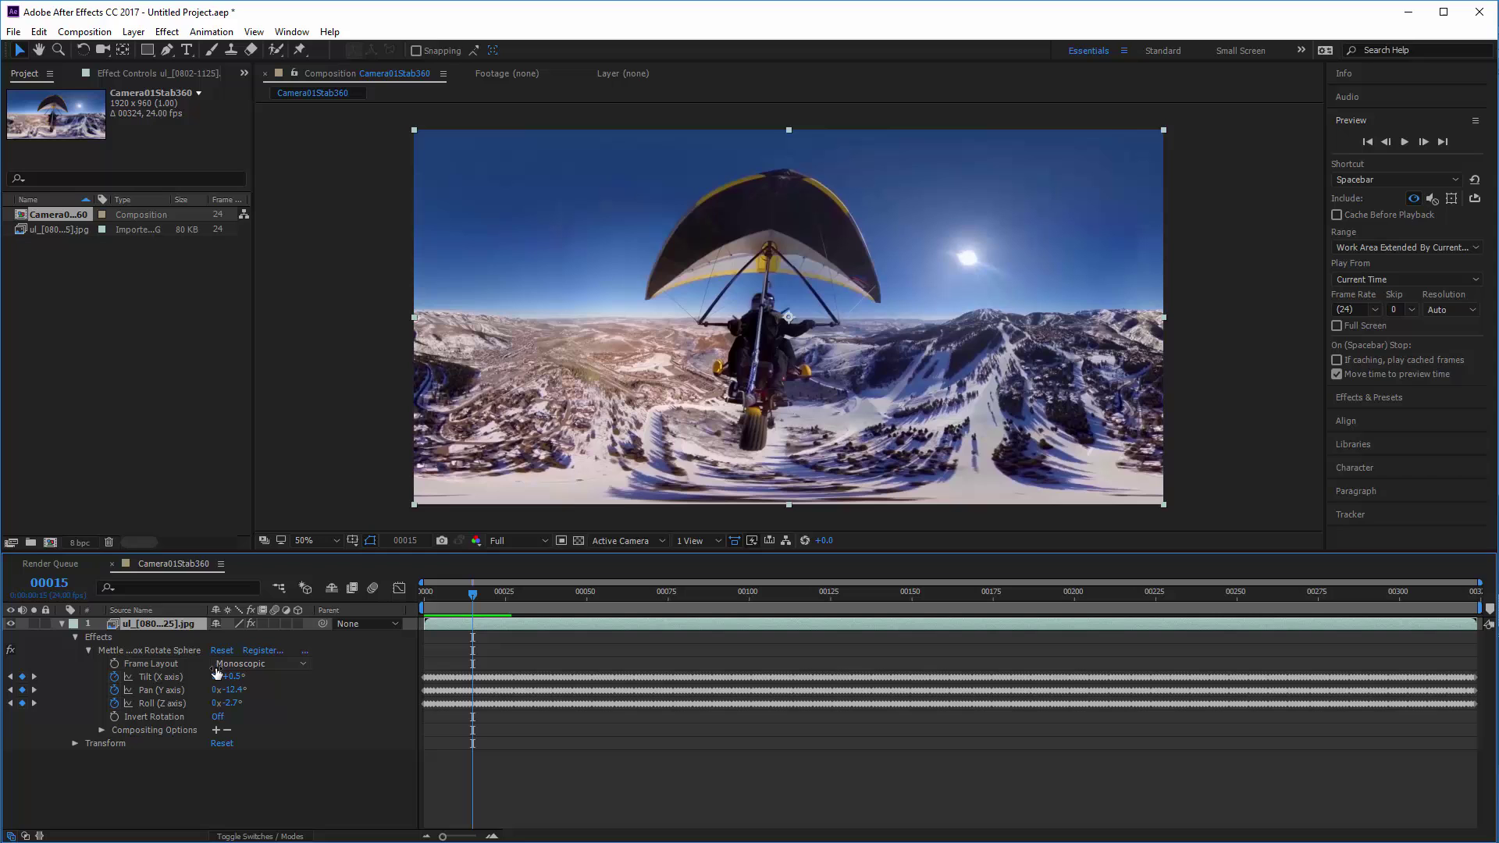
drag(442, 592, 487, 593)
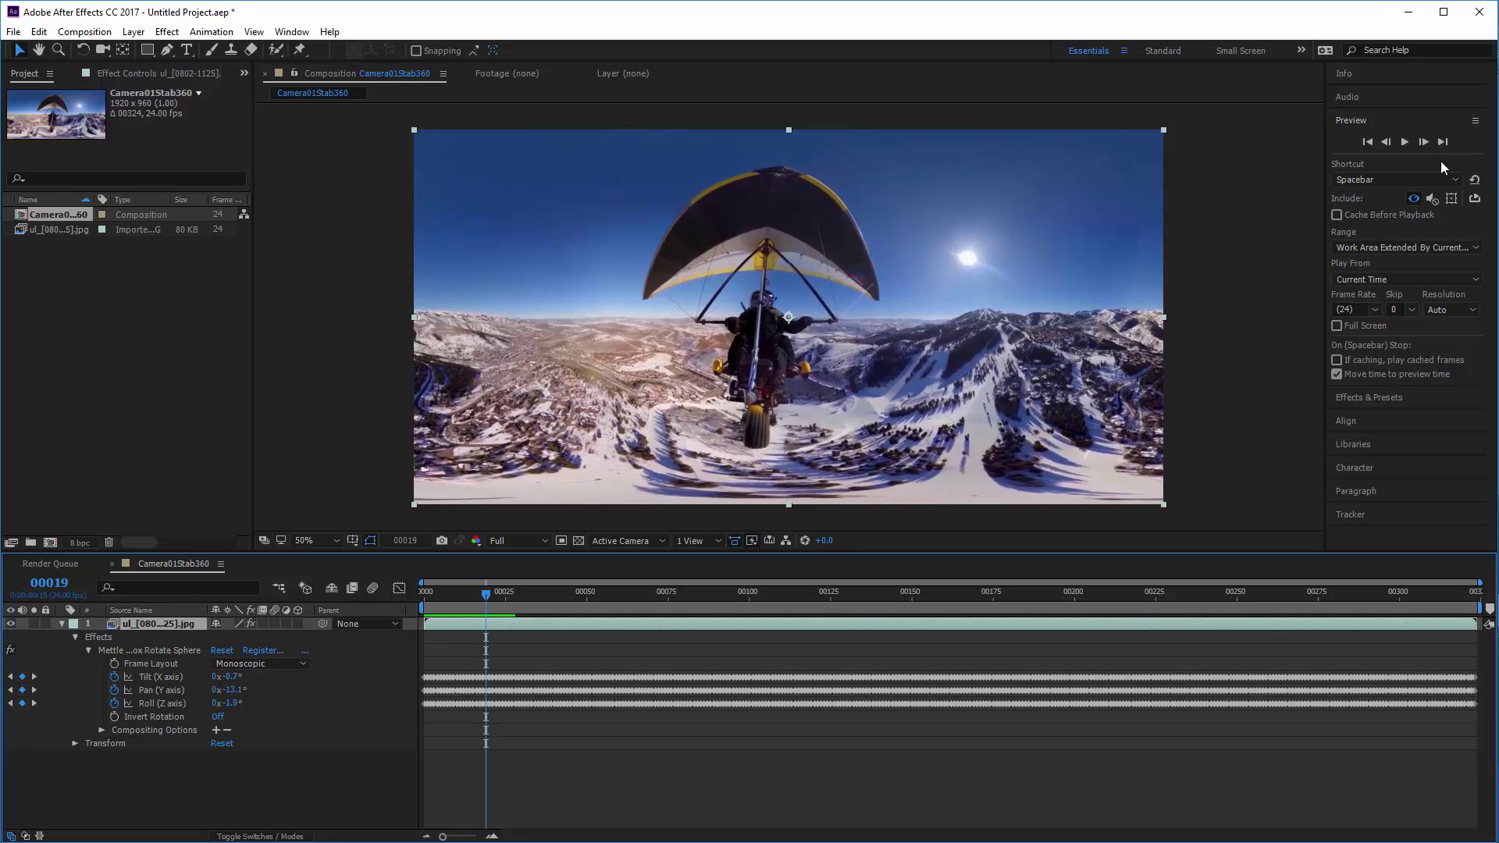
click(1407, 144)
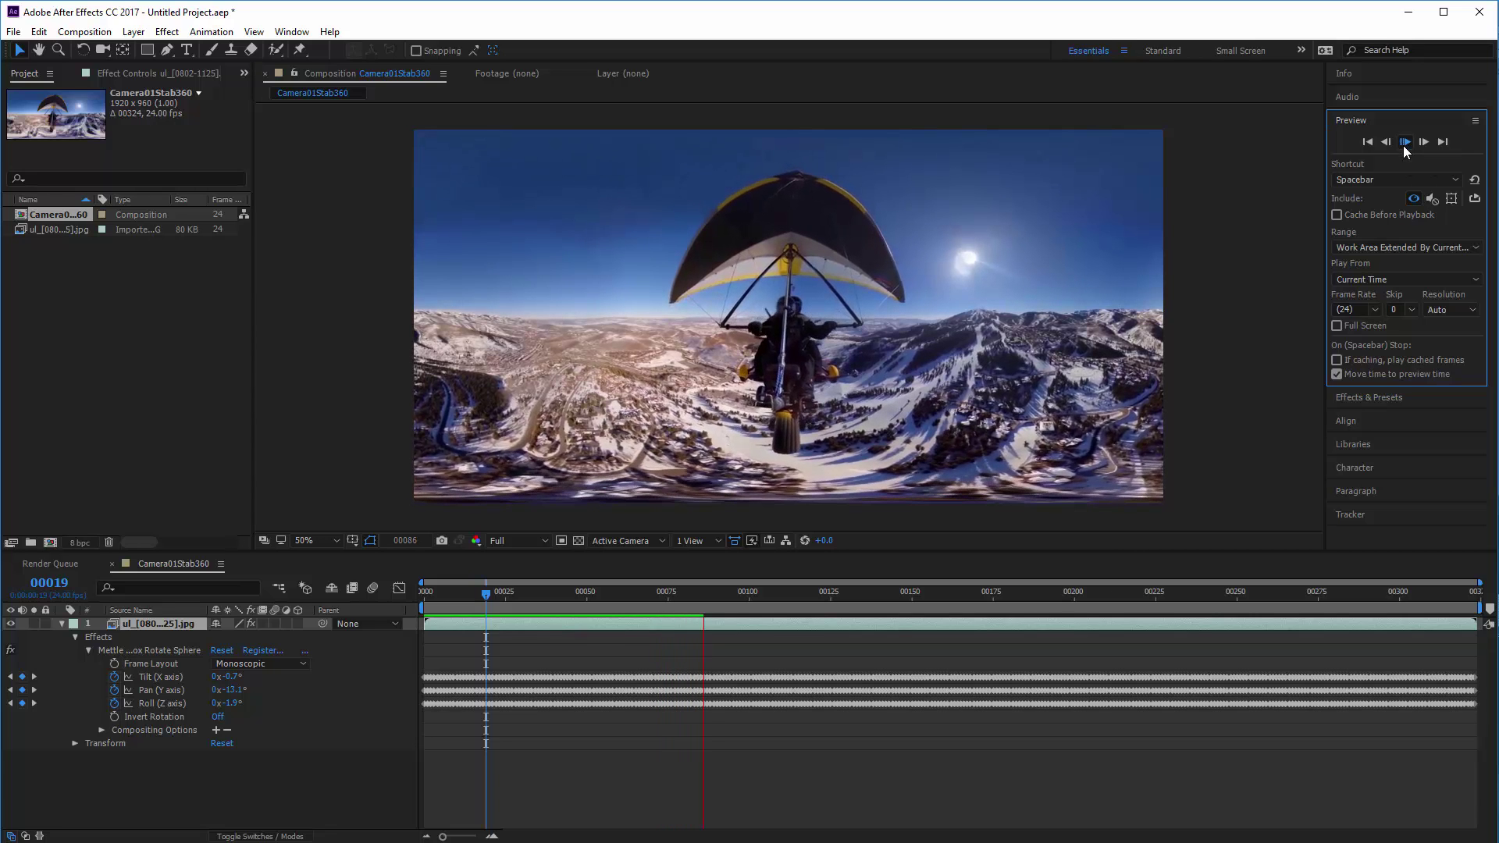
- Stop the After Effects preview playback of the levelled hang-glider composition
click(1403, 147)
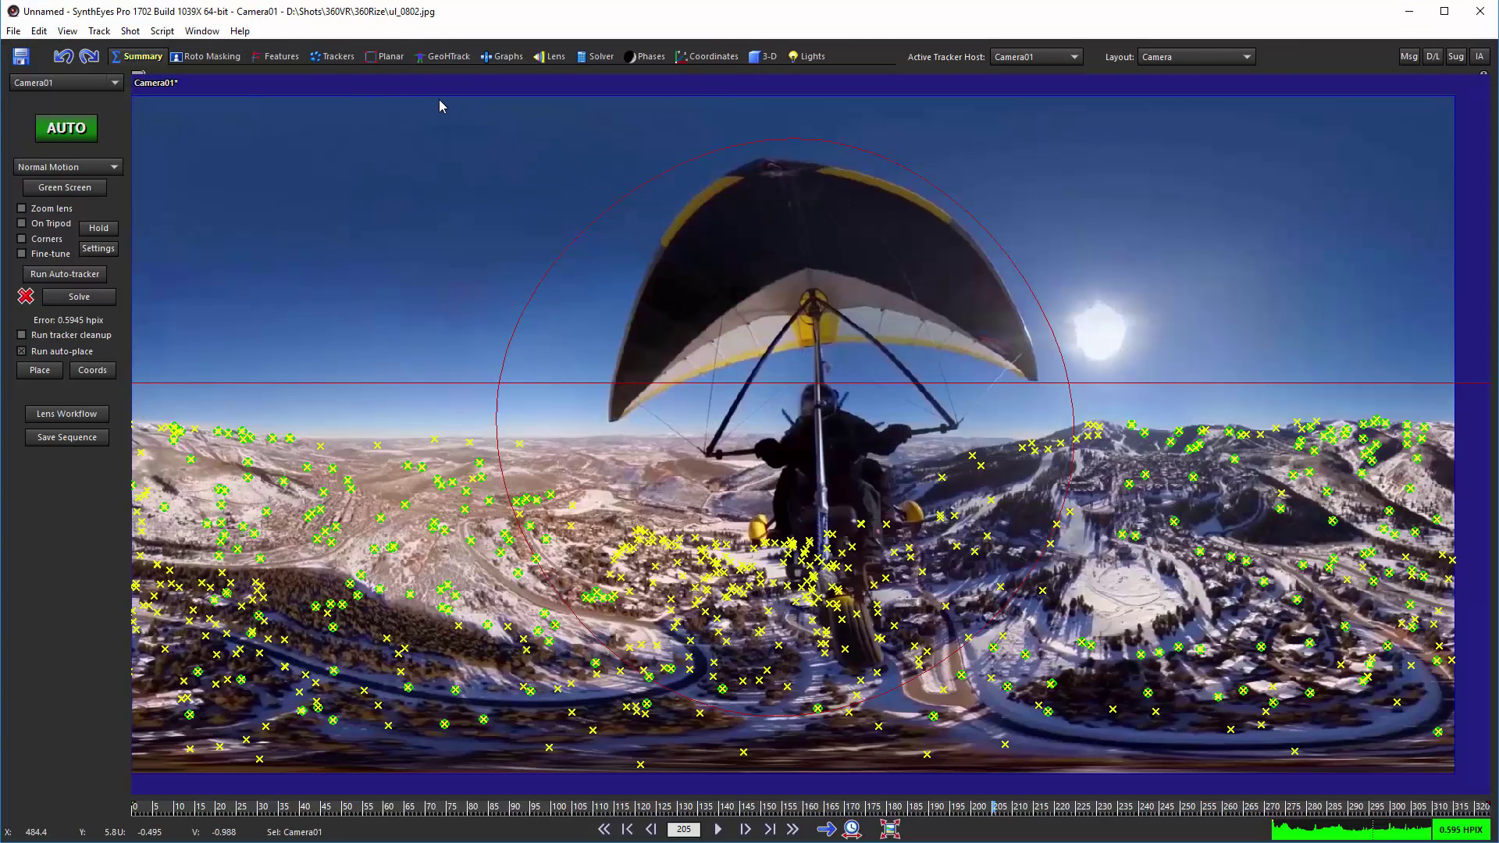
- Switch SynthEyes to the Quad layout, then browse File > Export without exporting anything
click(1196, 57)
click(1197, 89)
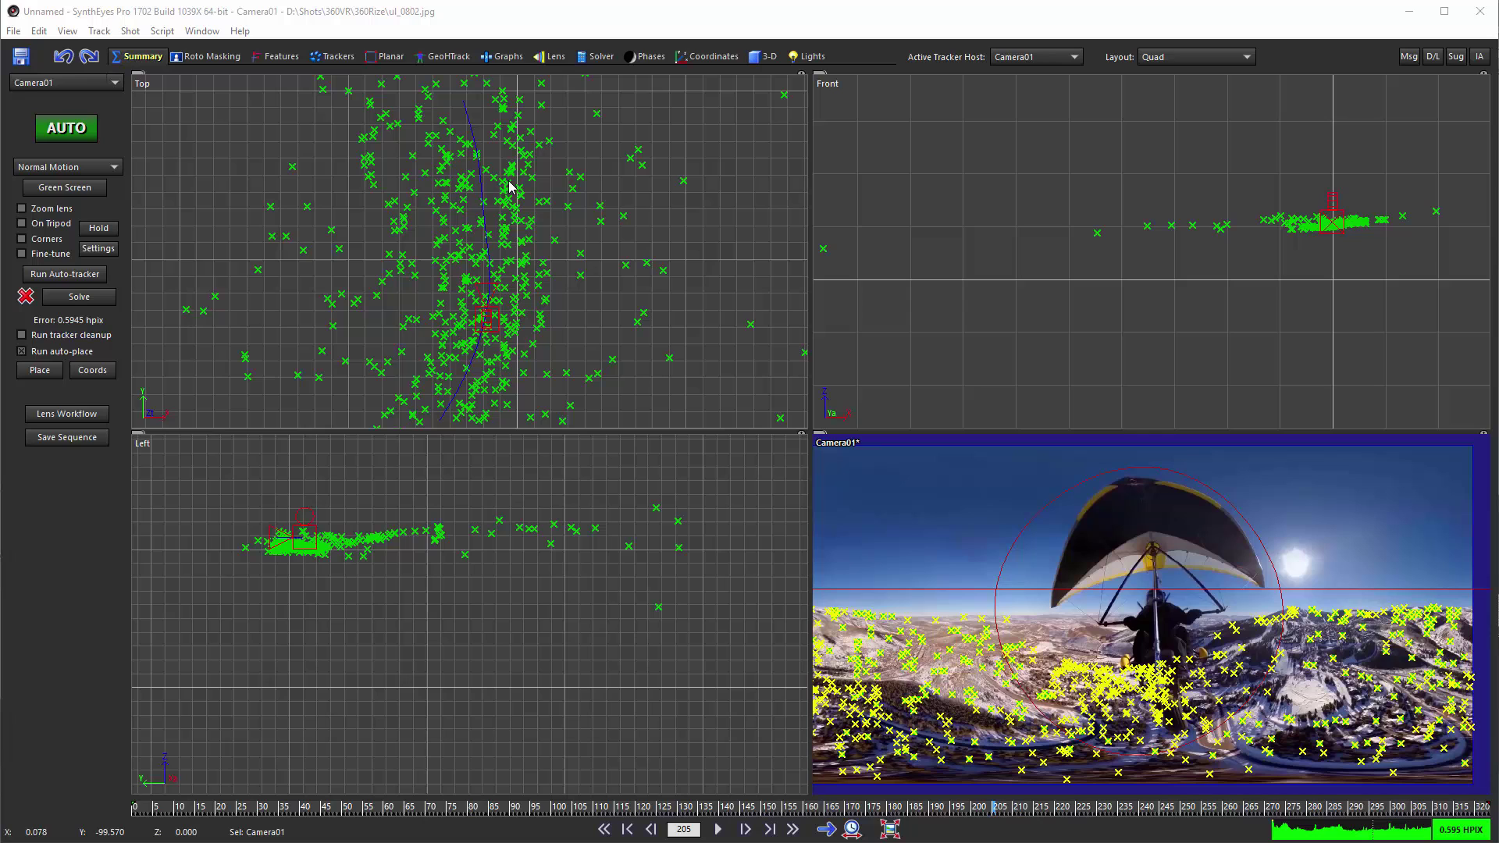
click(14, 33)
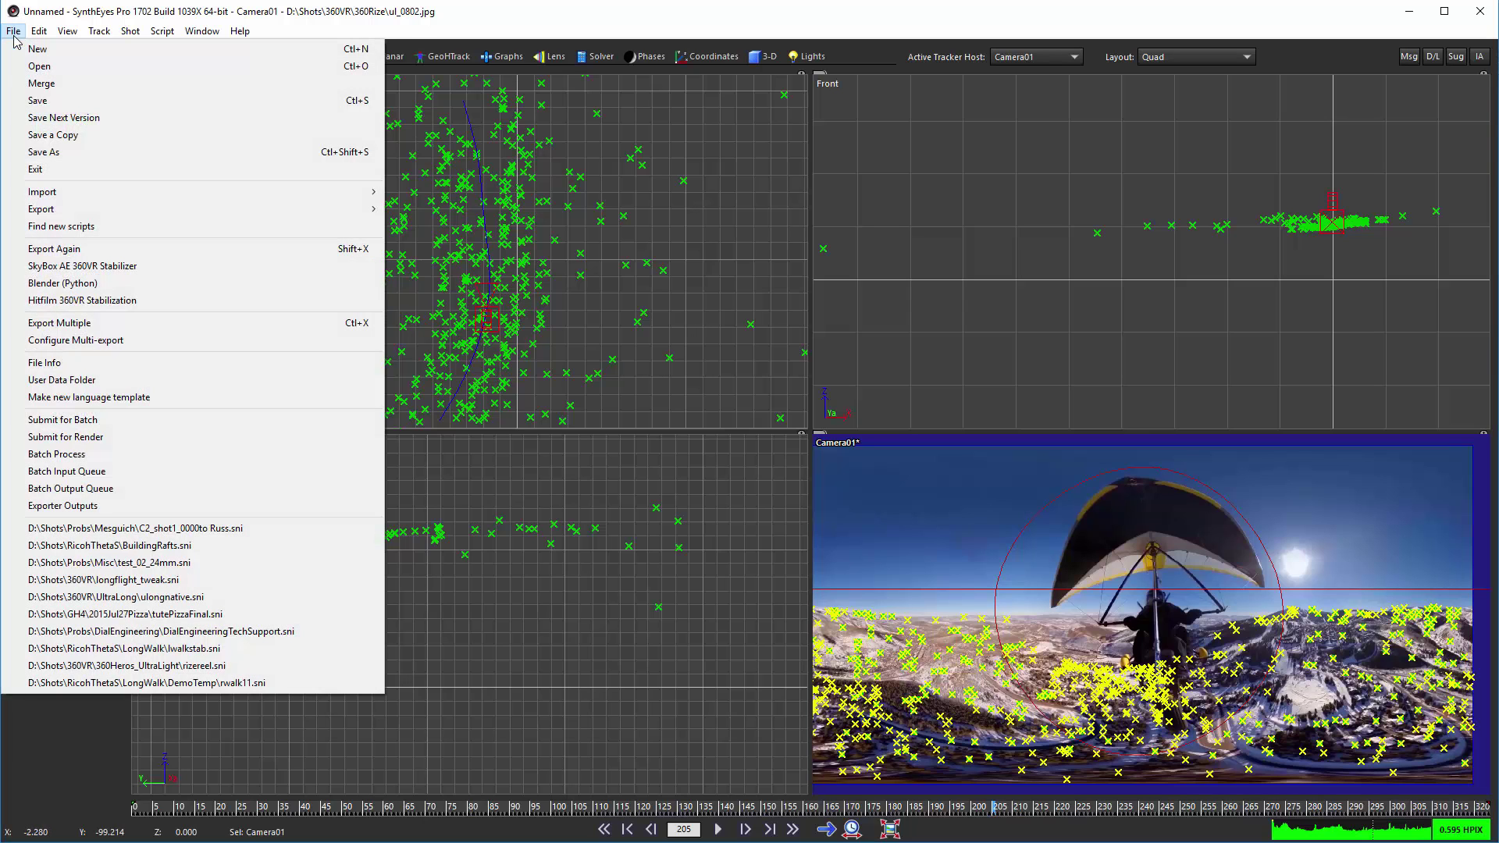
mouse_move(65, 217)
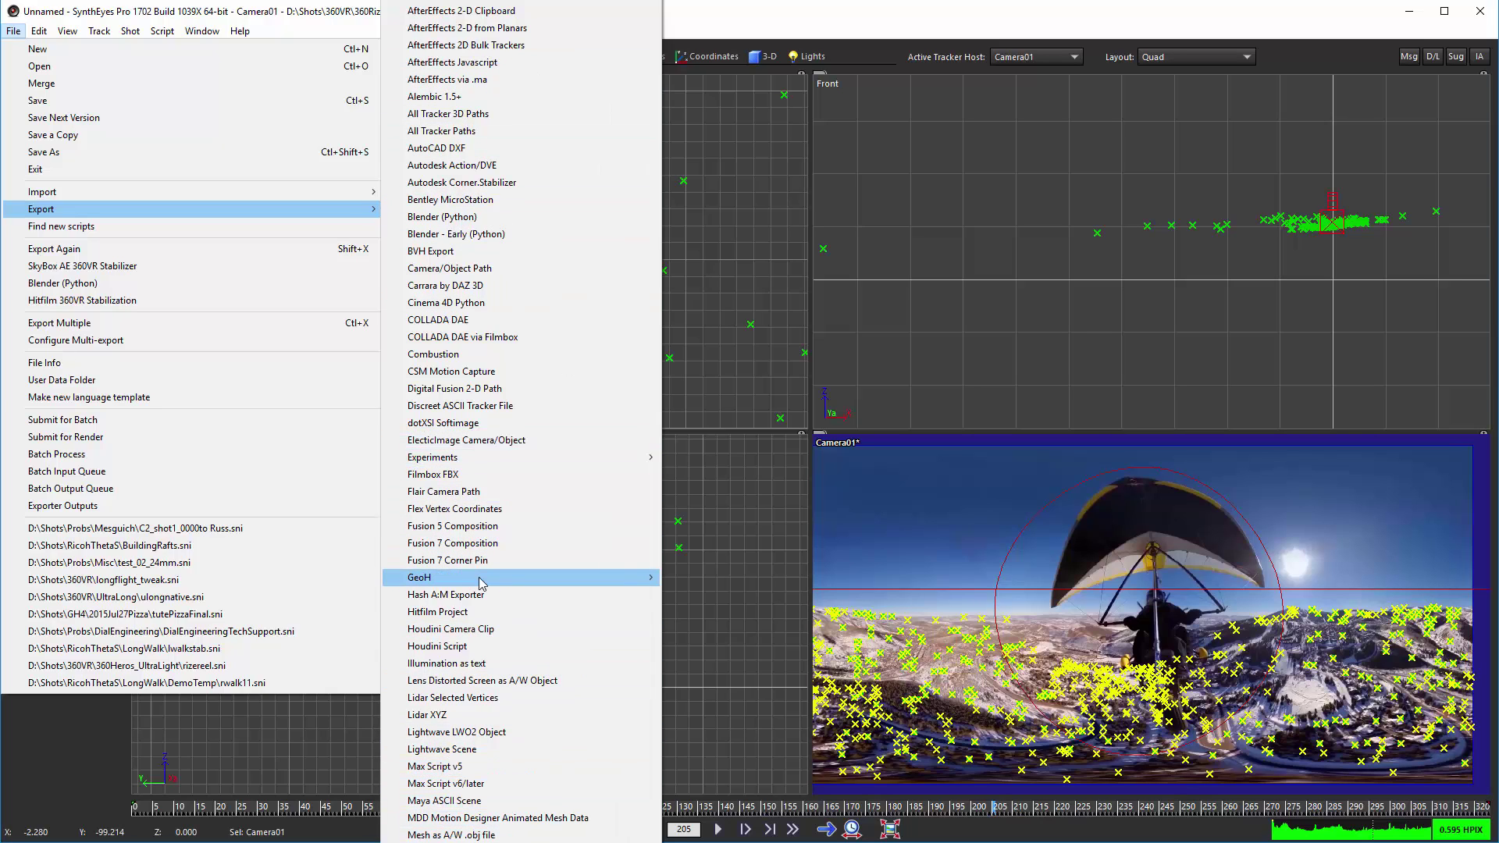
click(763, 6)
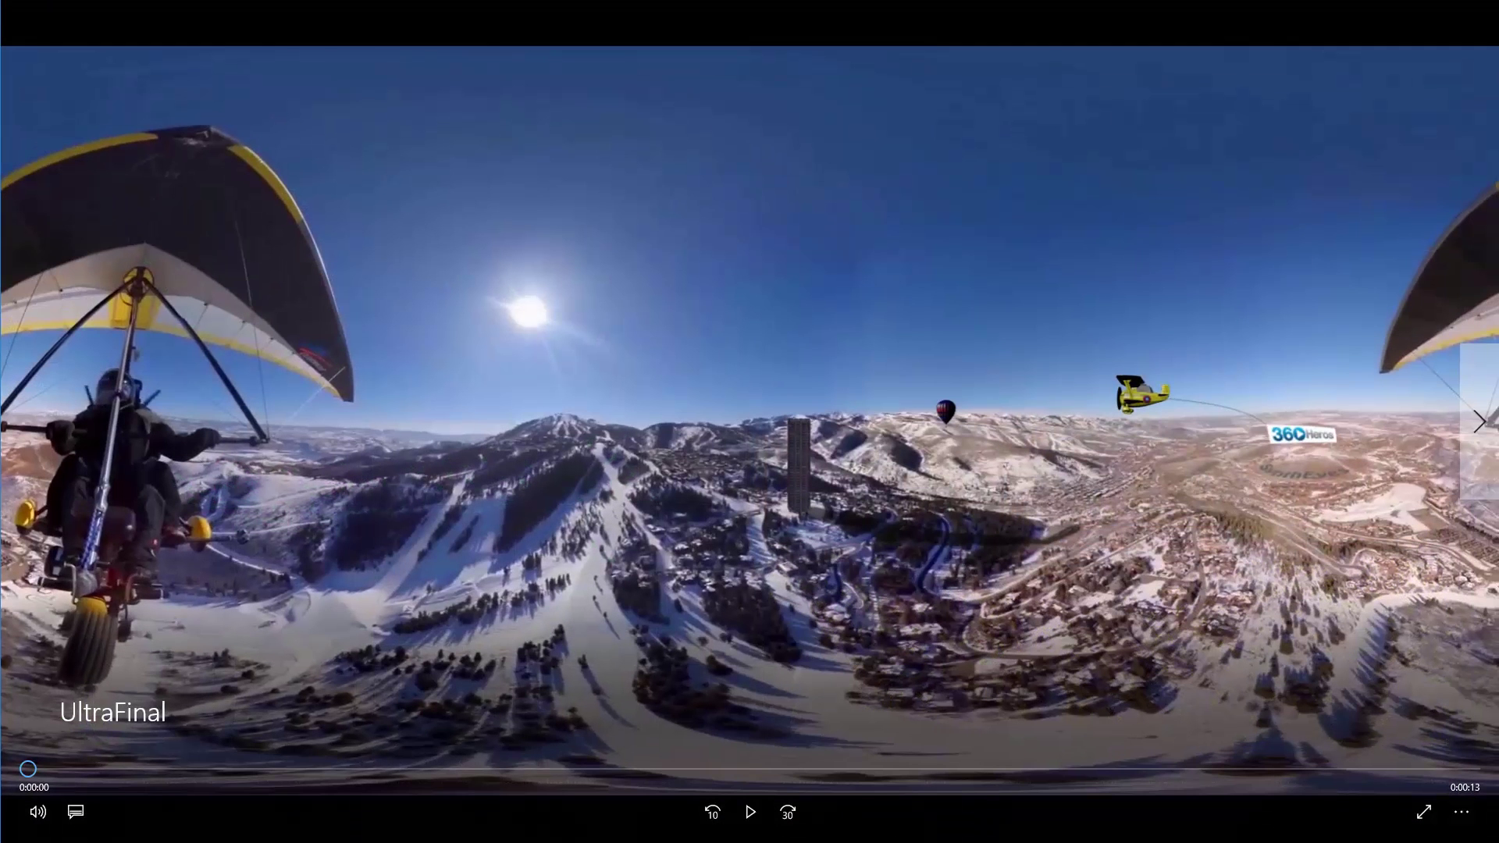
- Play UltraFinal, jump to about six seconds, pause, then rewind to about two seconds
click(750, 815)
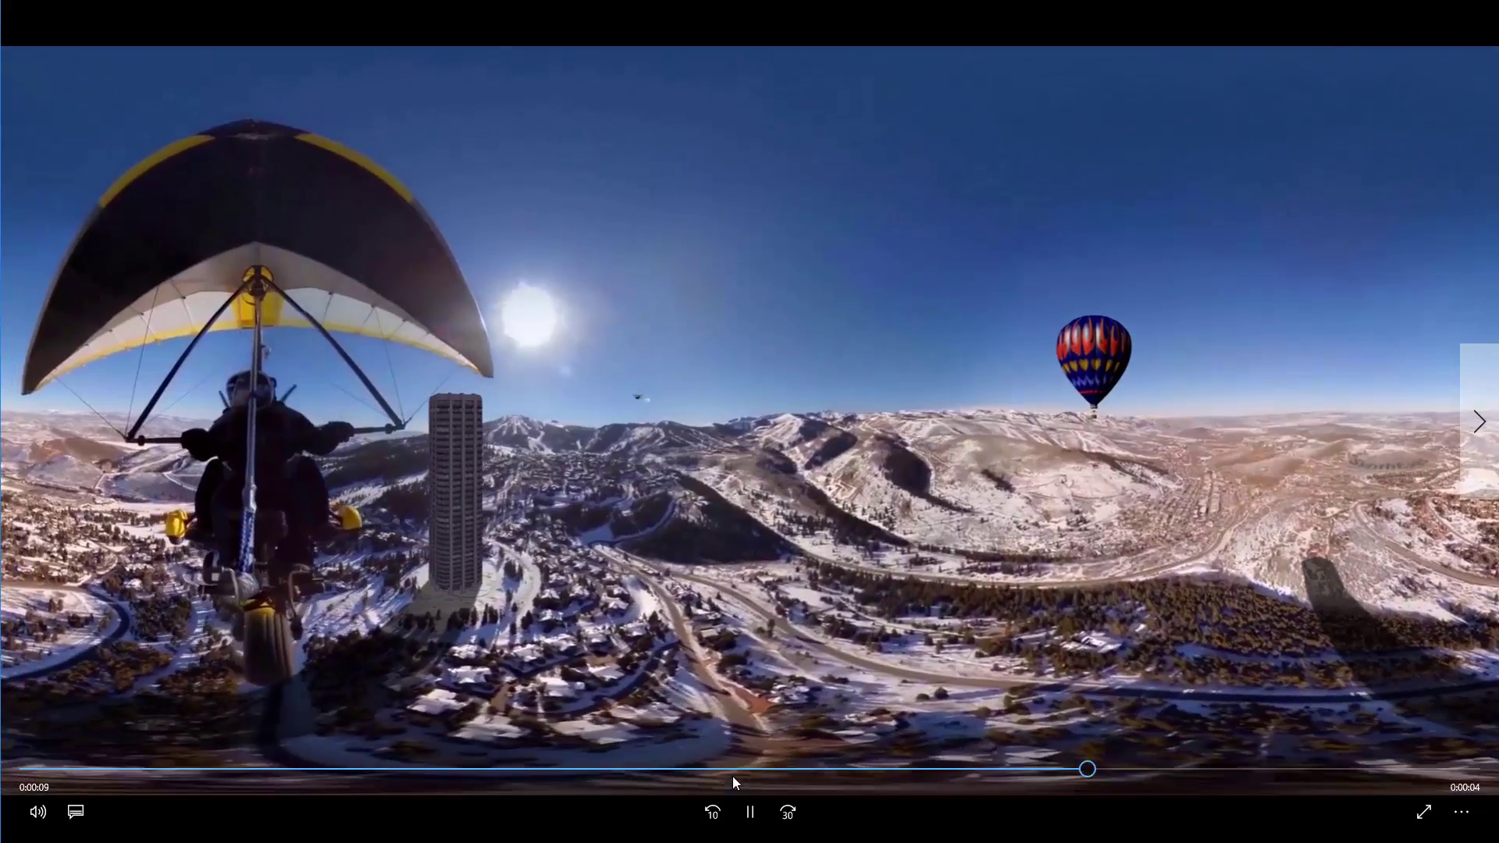
click(709, 771)
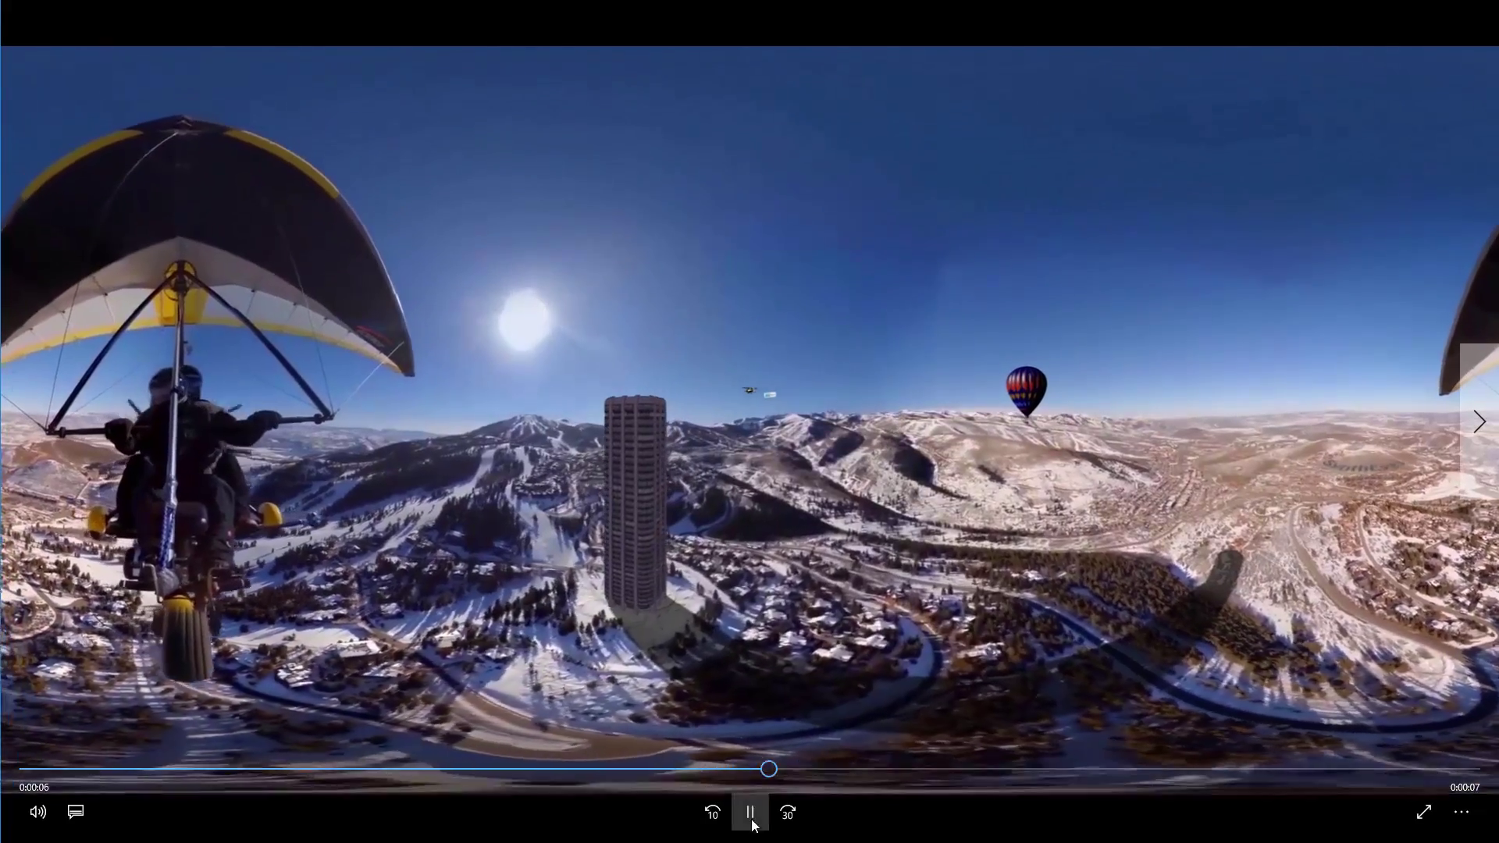
key(space)
drag(662, 783, 348, 744)
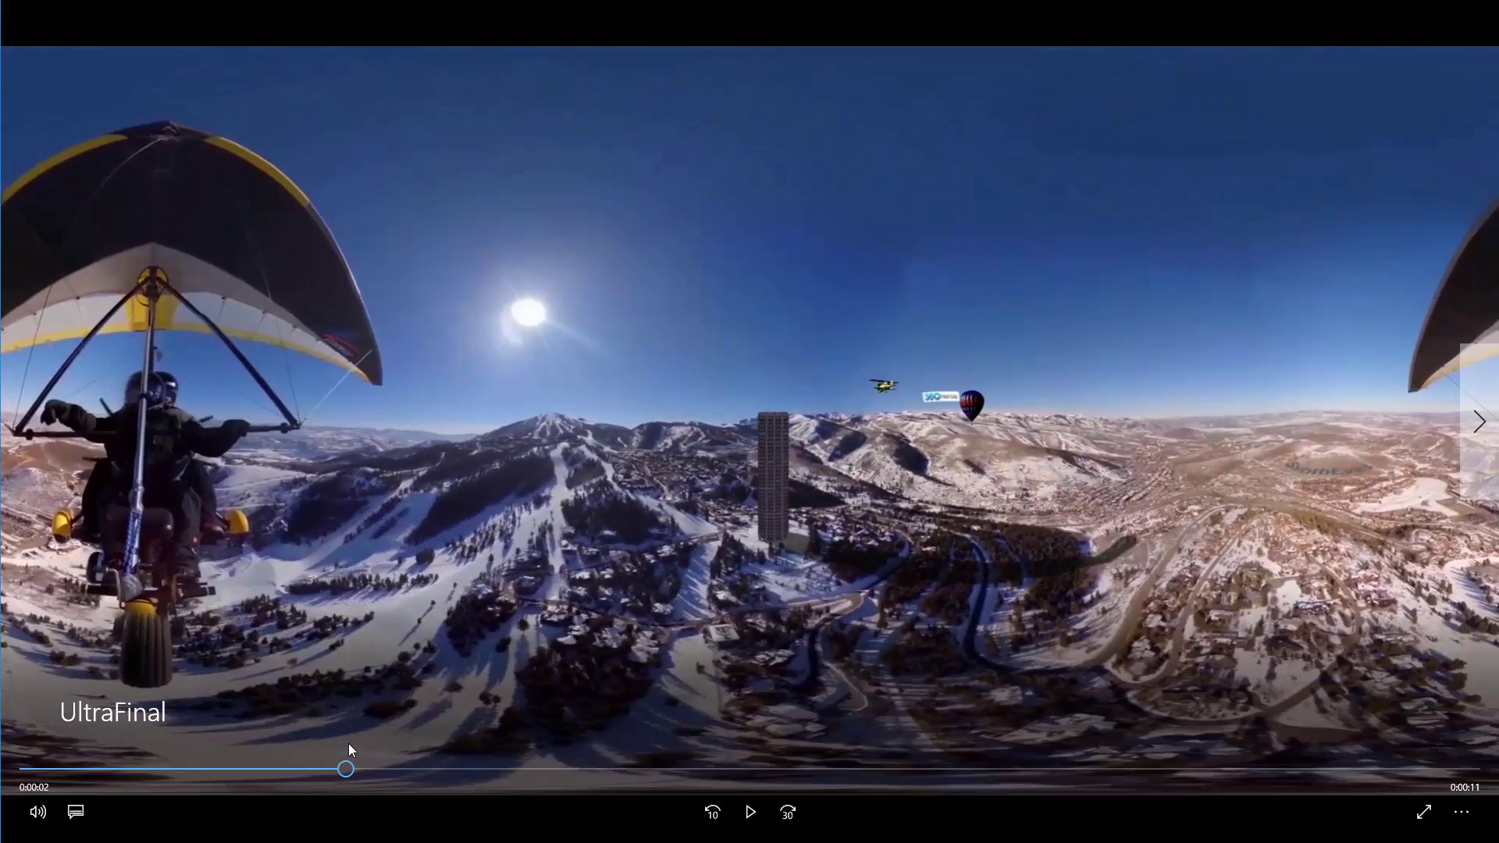